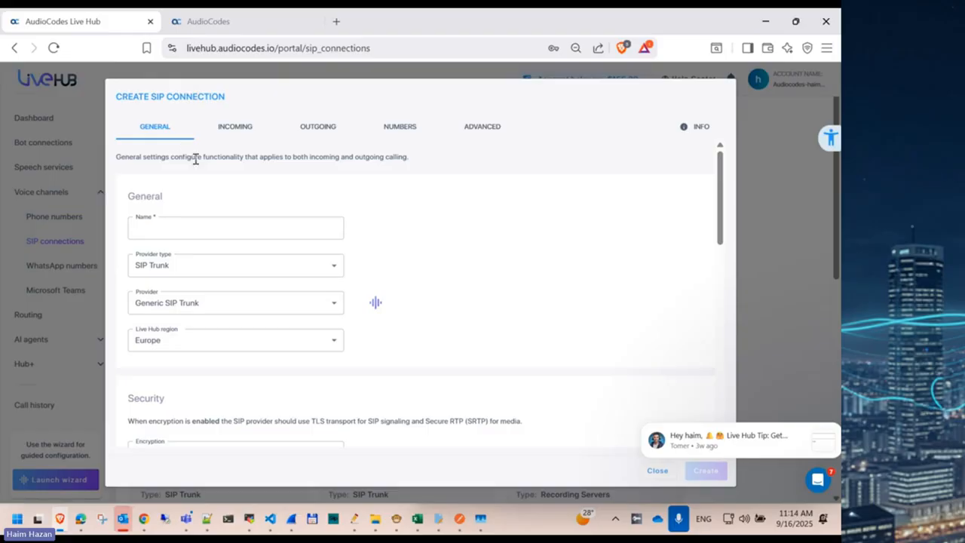
Step: Keep SIP Trunk with Generic SIP Trunk as provider and name the connection SBC AUDC
{"action": "left_click", "coordinate": [184, 269]}
{"action": "left_click", "coordinate": [184, 269]}
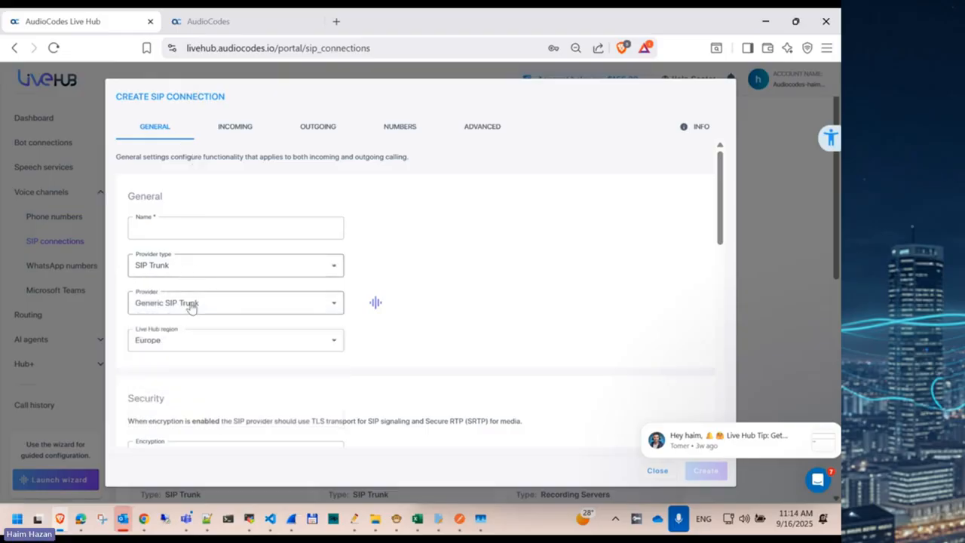
{"action": "left_click", "coordinate": [189, 306]}
{"action": "left_click", "coordinate": [430, 254]}
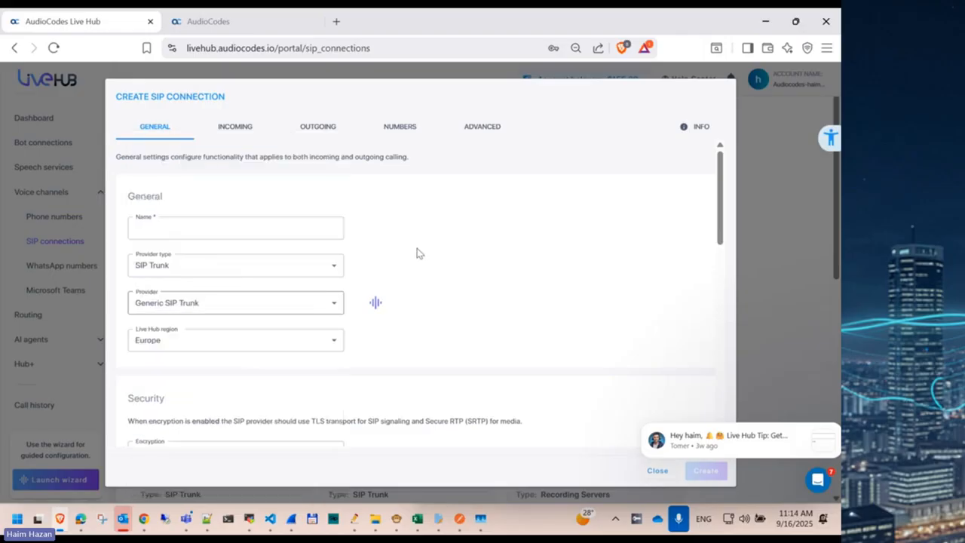
{"action": "left_click", "coordinate": [166, 229]}
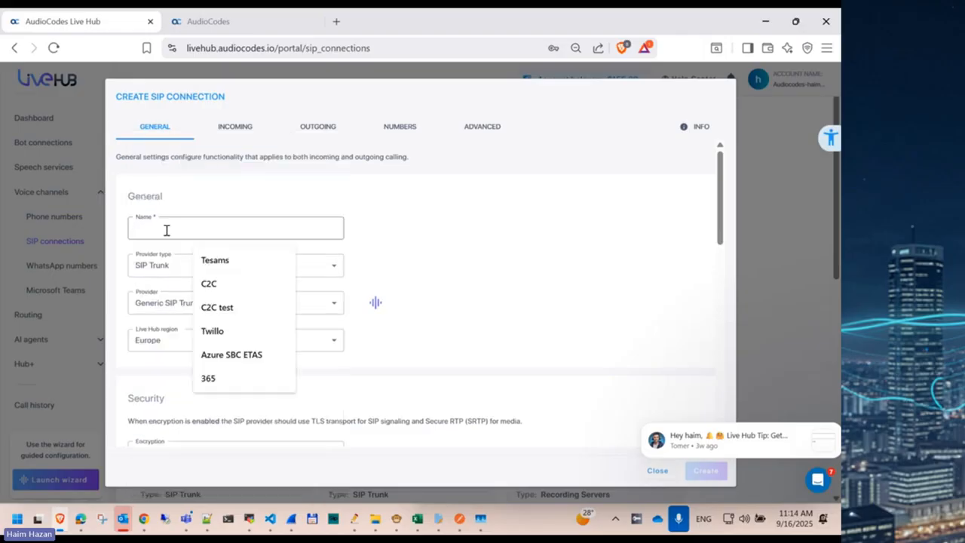
{"action": "type", "text": "SBC A"}
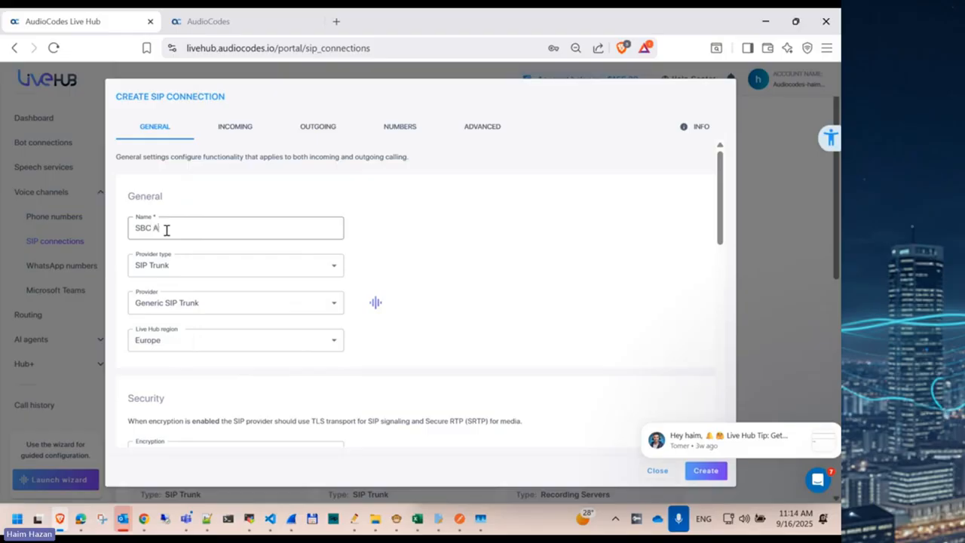
{"action": "type", "text": "UDC"}
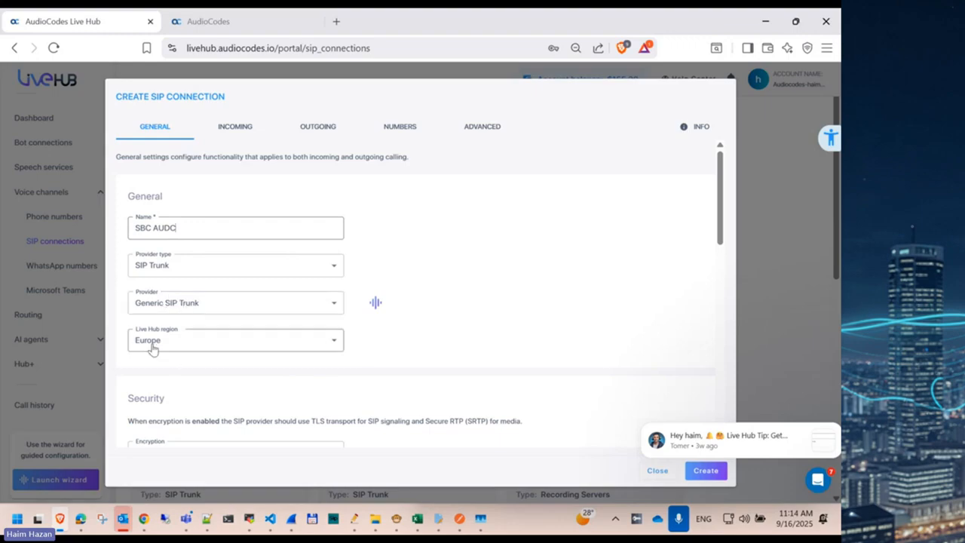
Step: Set Encryption to Disabled
{"action": "scroll", "coordinate": [202, 333], "scroll_direction": "down", "scroll_amount": 4}
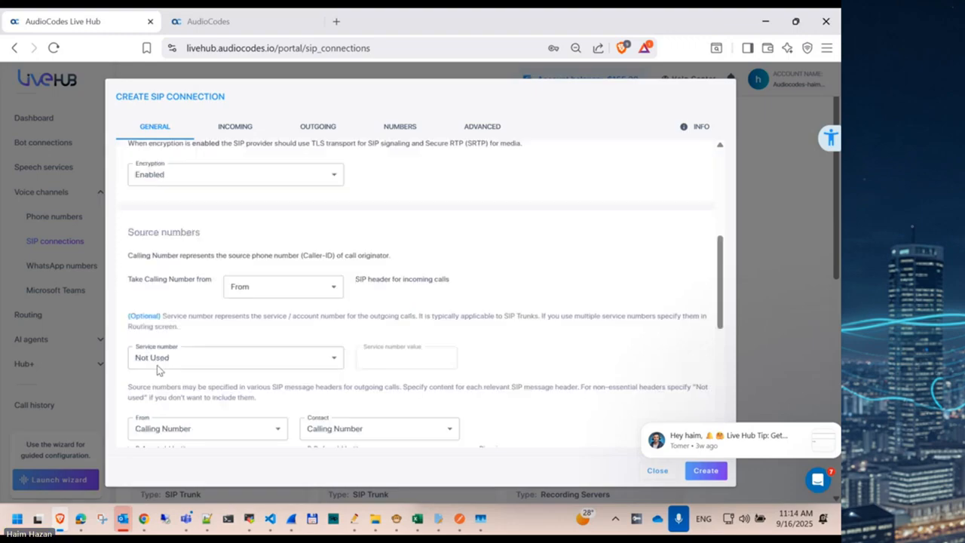
{"action": "scroll", "coordinate": [157, 364], "scroll_direction": "up", "scroll_amount": 2}
{"action": "left_click", "coordinate": [201, 322]}
{"action": "left_click", "coordinate": [167, 372]}
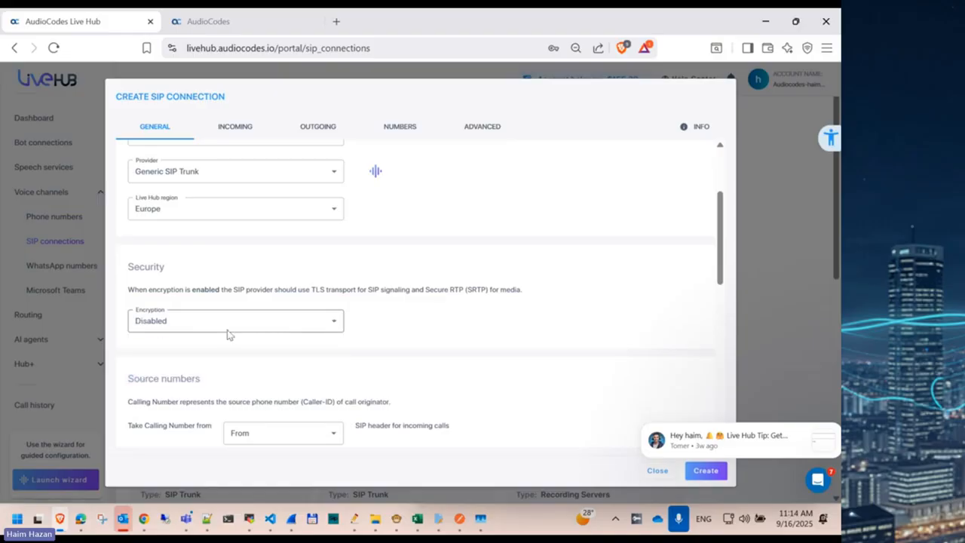
Step: On the Incoming tab, select the full SIP connection FQDN for copying
{"action": "scroll", "coordinate": [437, 328], "scroll_direction": "down", "scroll_amount": 3}
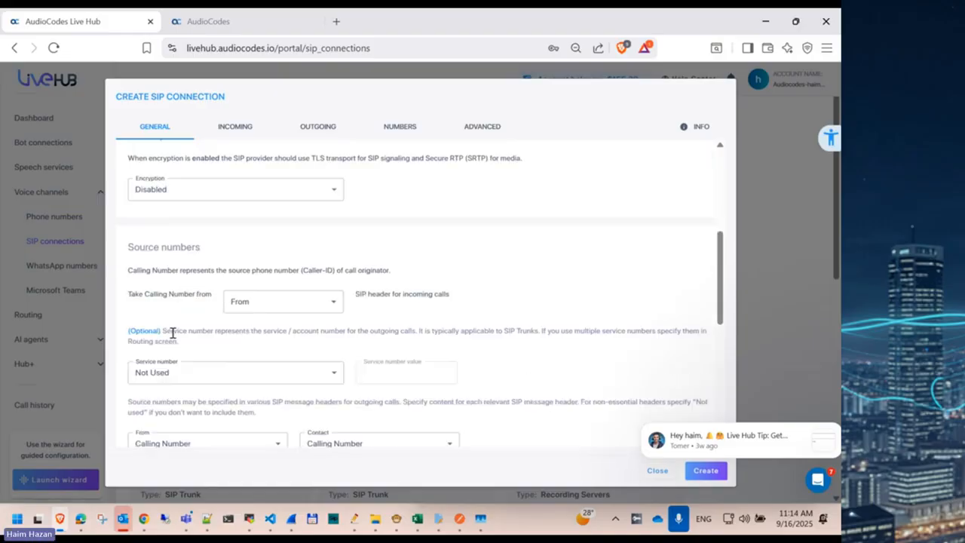
{"action": "scroll", "coordinate": [173, 332], "scroll_direction": "down", "scroll_amount": 3}
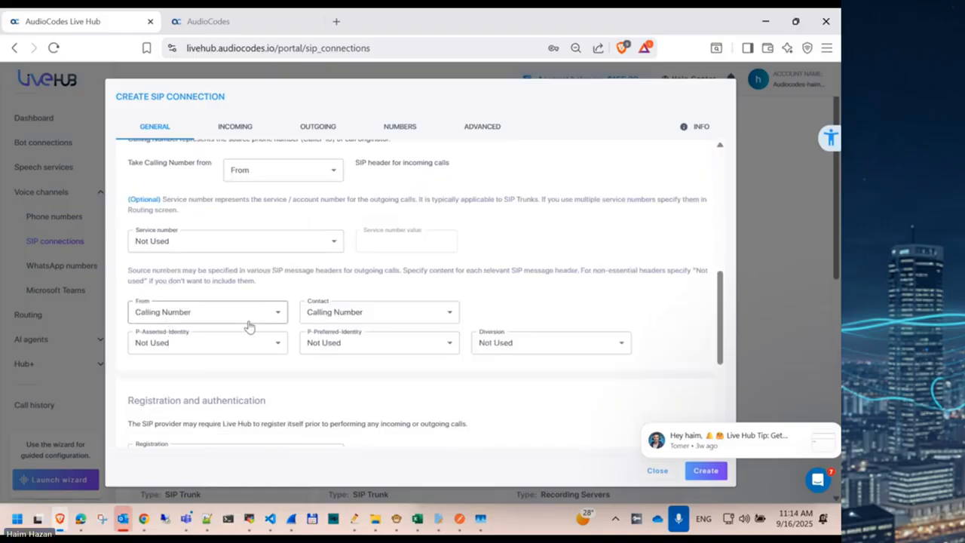
{"action": "scroll", "coordinate": [248, 325], "scroll_direction": "down", "scroll_amount": 3}
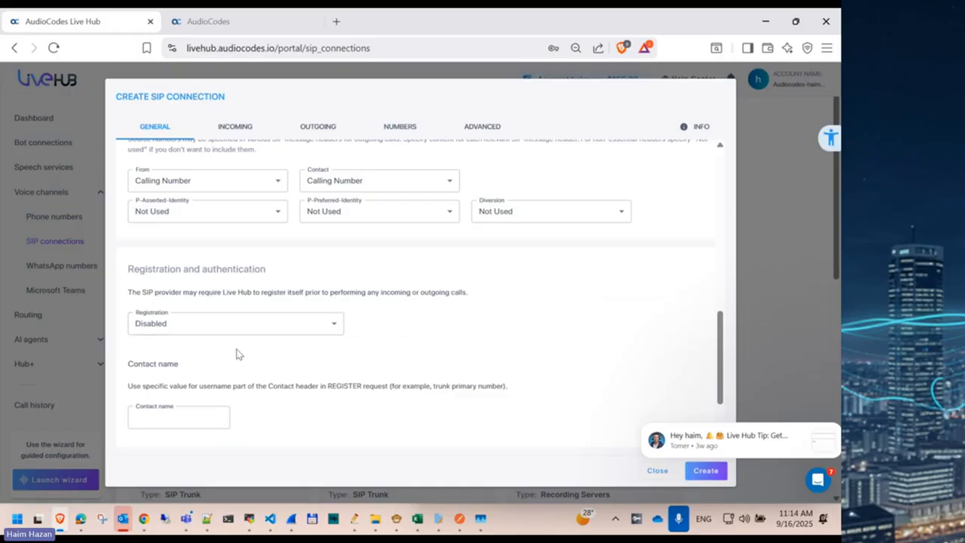
{"action": "scroll", "coordinate": [238, 354], "scroll_direction": "down", "scroll_amount": 3}
{"action": "scroll", "coordinate": [237, 353], "scroll_direction": "up", "scroll_amount": 15}
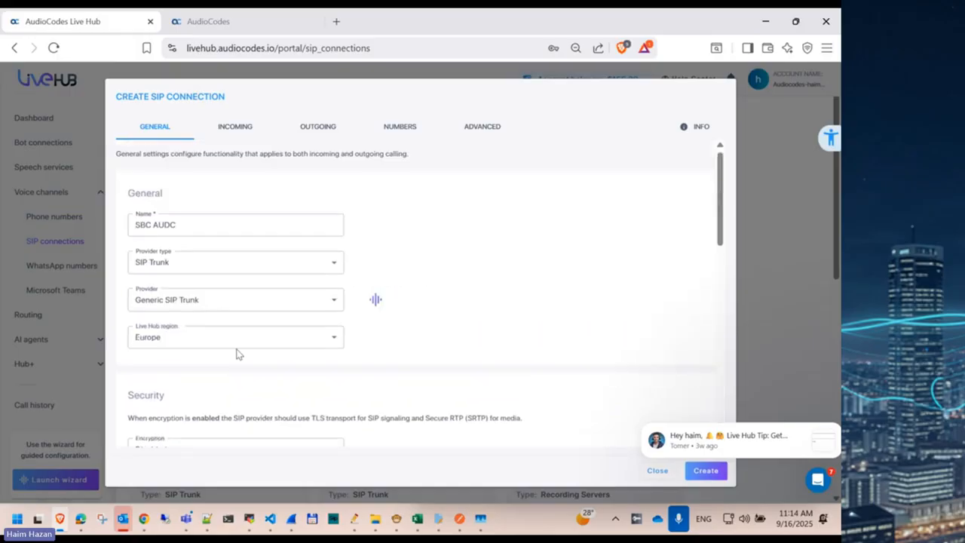
{"action": "left_click", "coordinate": [235, 128]}
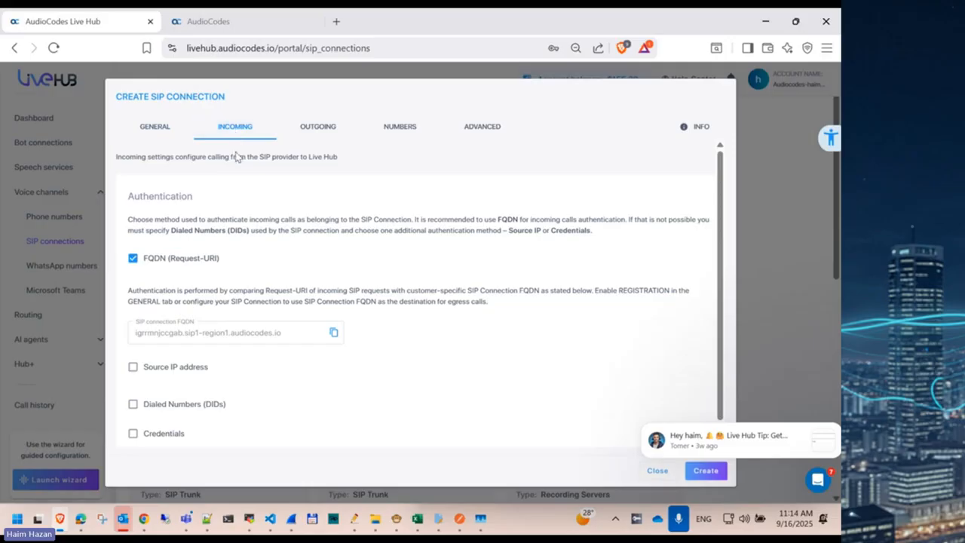
{"action": "double_click", "coordinate": [153, 337]}
{"action": "triple_click", "coordinate": [153, 337]}
{"action": "left_click", "coordinate": [160, 331]}
{"action": "triple_click", "coordinate": [157, 337]}
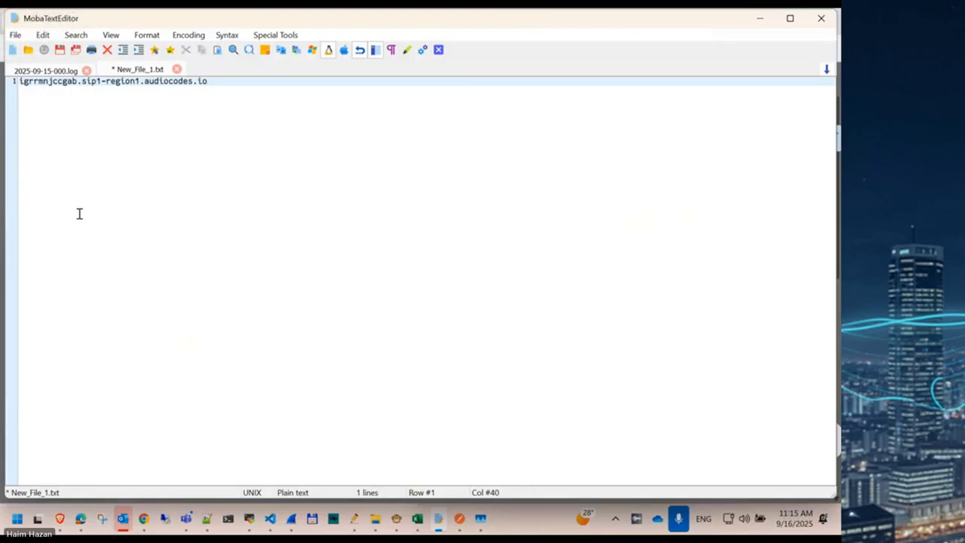
Step: Insert an empty line above the pasted FQDN in New_File_1.txt
{"action": "key", "text": "Home"}
{"action": "key", "text": "Return"}
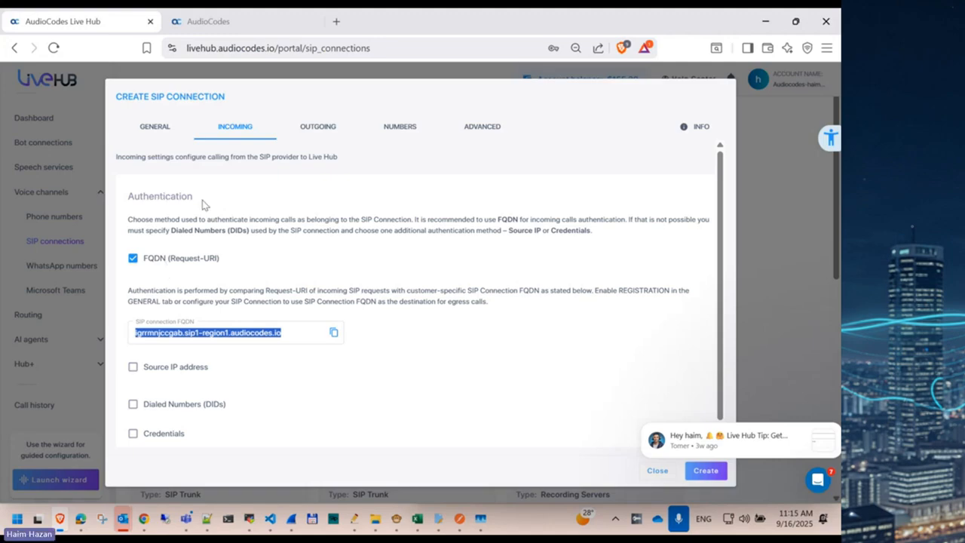
Step: On the Outgoing tab, copy the SBC's IP 4.210.187.132 from its web interface address bar
{"action": "left_click", "coordinate": [320, 128]}
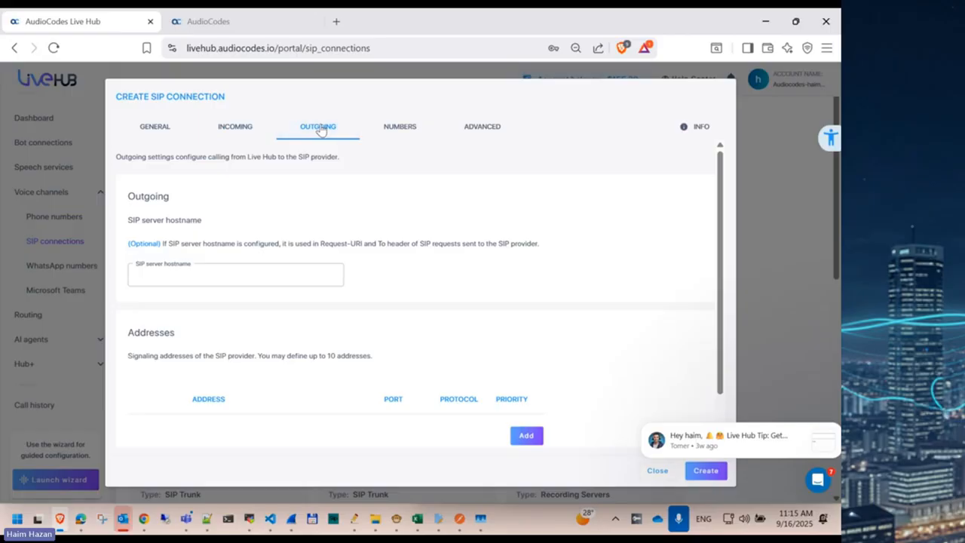
{"action": "scroll", "coordinate": [229, 330], "scroll_direction": "down", "scroll_amount": 1}
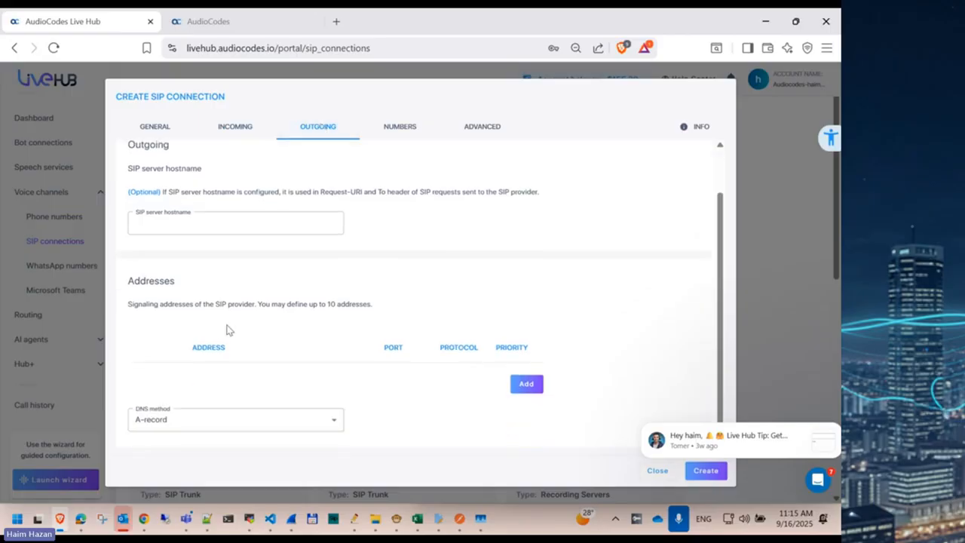
{"action": "left_click", "coordinate": [231, 23]}
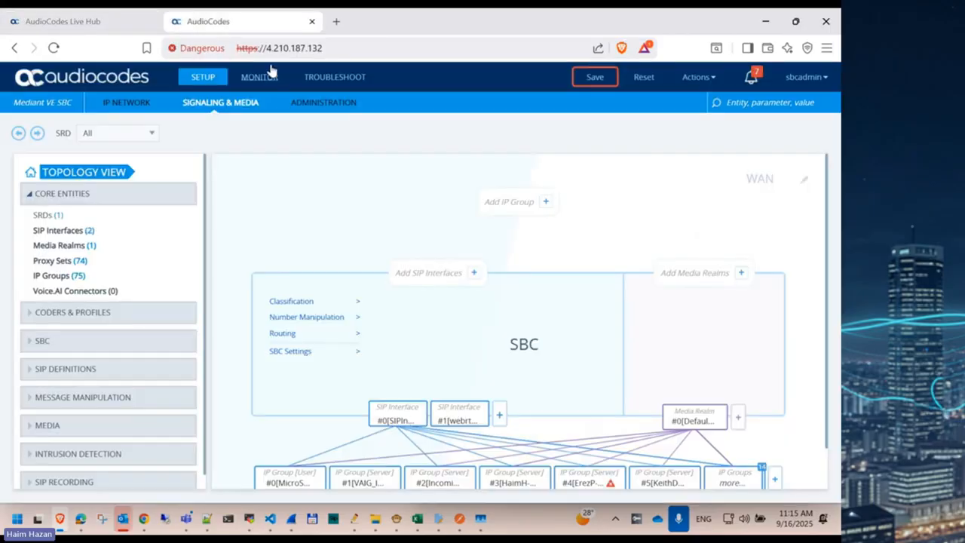
{"action": "left_click_drag", "start_coordinate": [325, 47], "coordinate": [266, 46]}
{"action": "key", "text": "ctrl+c"}
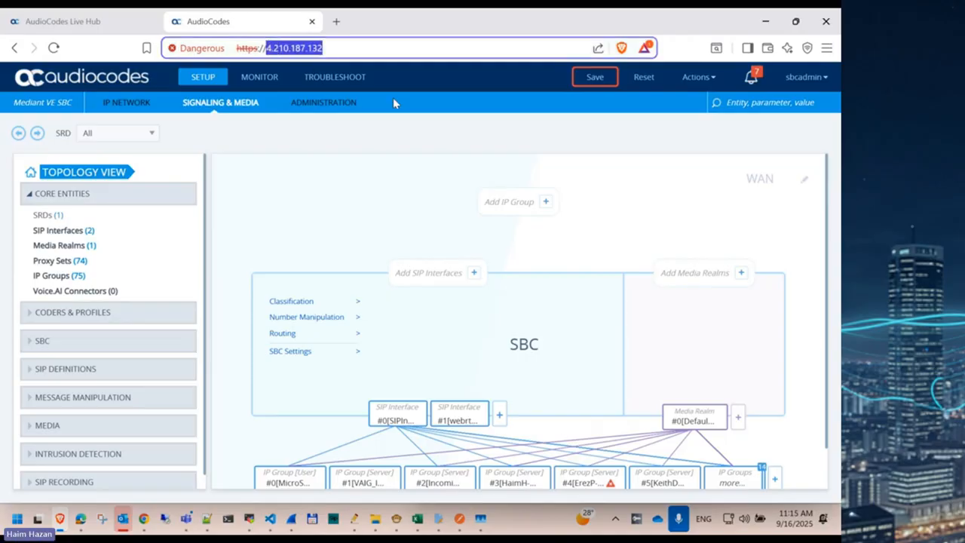
{"action": "left_click", "coordinate": [112, 23]}
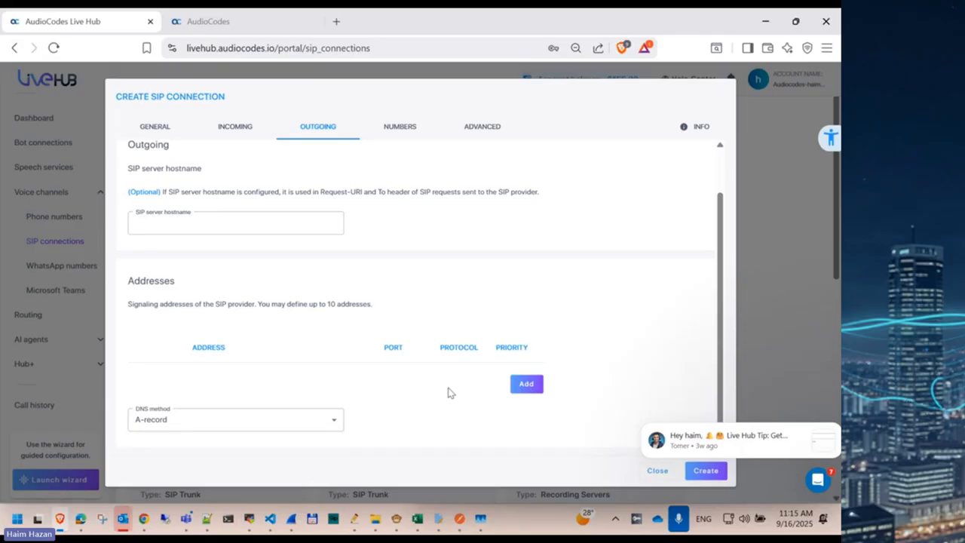
Step: Add 4.210.187.132 as the outgoing signaling address (port 5060, UDP, priority 1)
{"action": "left_click", "coordinate": [526, 385]}
{"action": "left_click", "coordinate": [217, 390]}
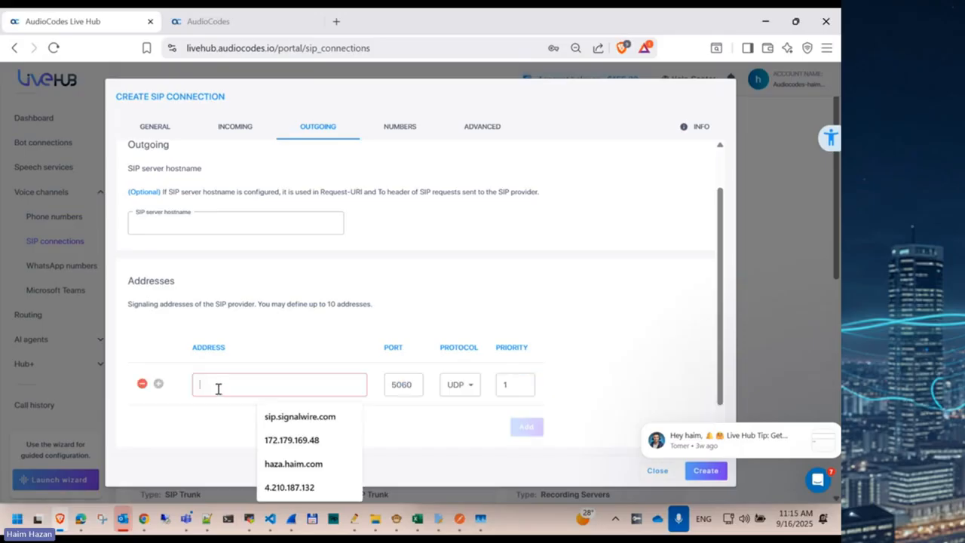
{"action": "key", "text": "ctrl+v"}
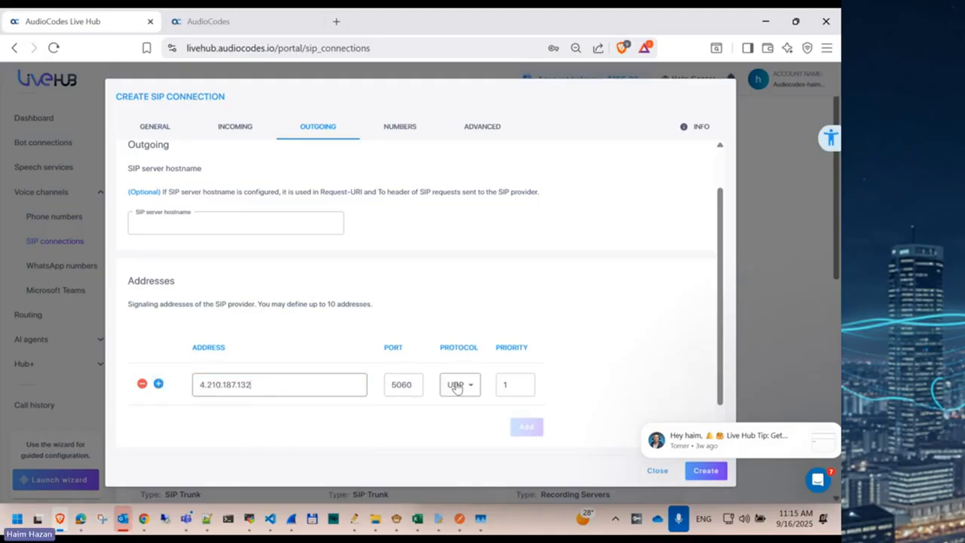
{"action": "left_click", "coordinate": [158, 385]}
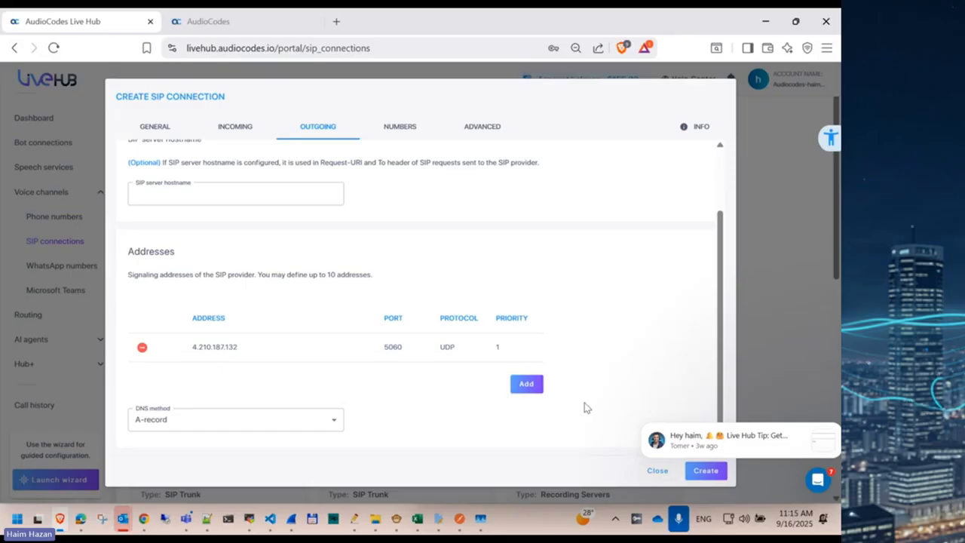
{"action": "left_click", "coordinate": [393, 132]}
Step: Enable 60-second keep-alive under Advanced and create the SBC AUDC connection
{"action": "left_click", "coordinate": [478, 132]}
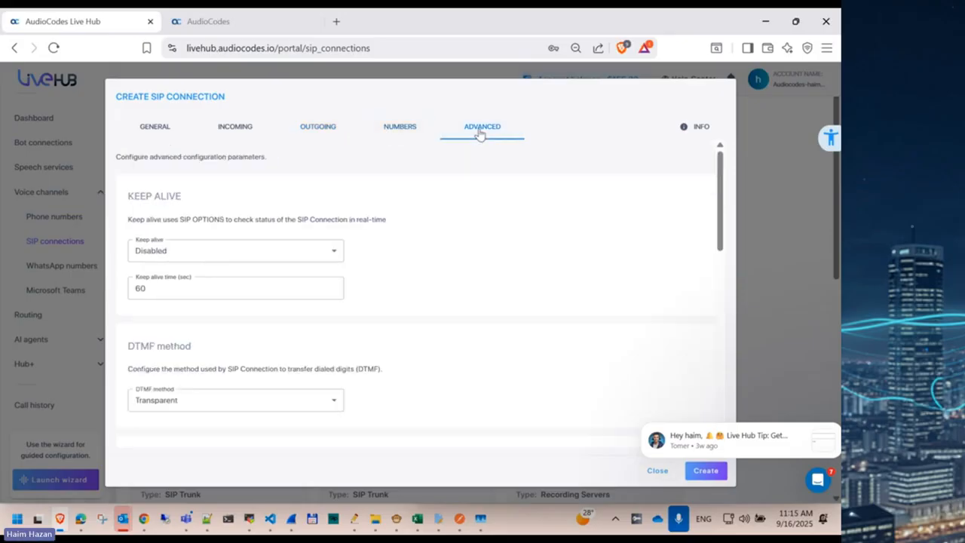
{"action": "left_click", "coordinate": [203, 251]}
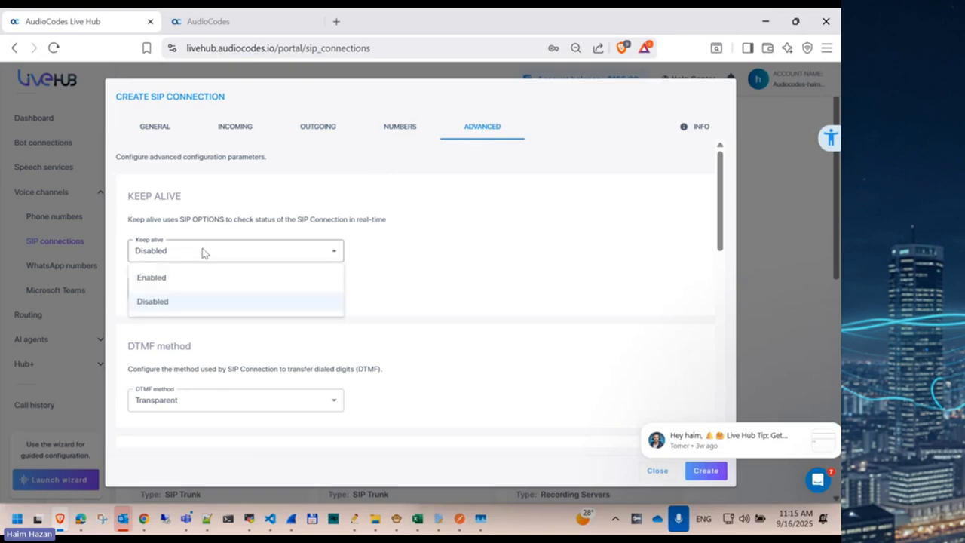
{"action": "left_click", "coordinate": [181, 278]}
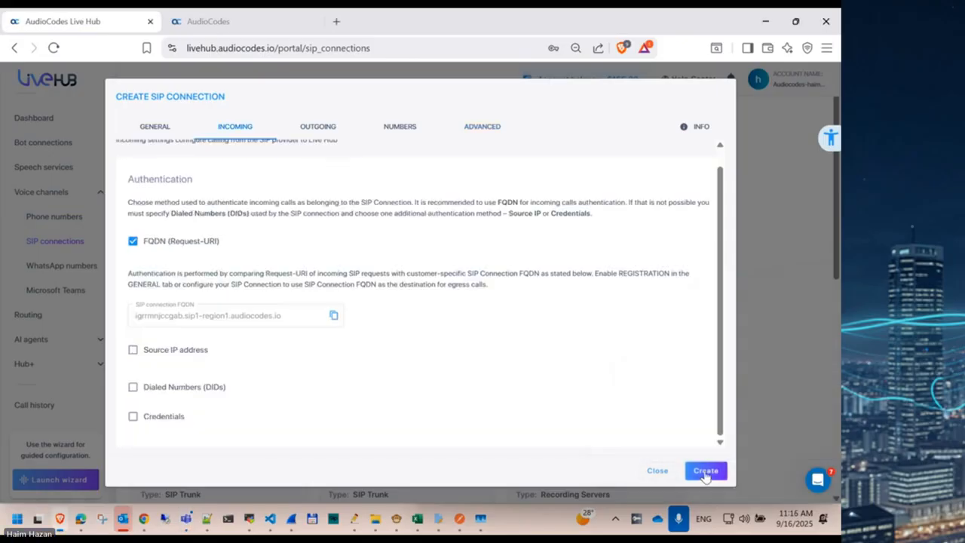
{"action": "left_click", "coordinate": [705, 475]}
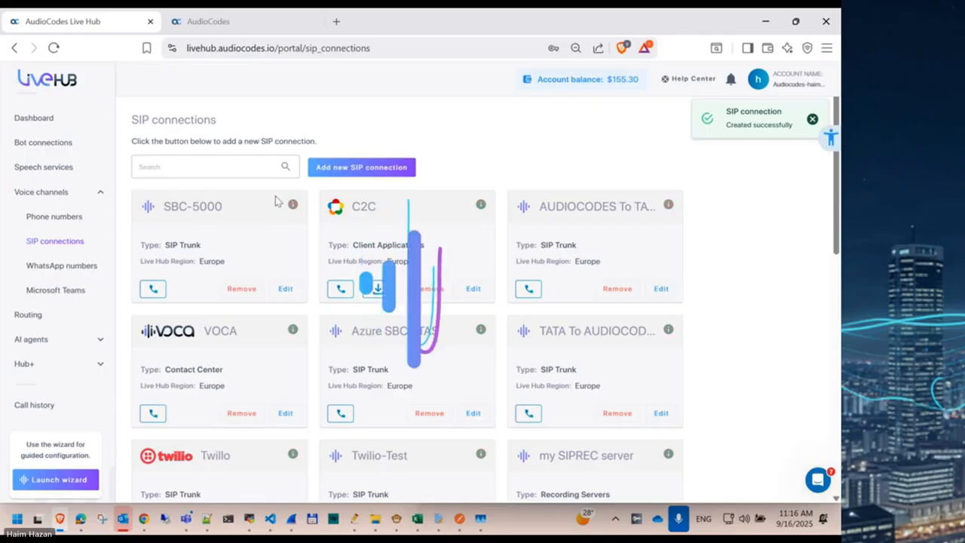
Step: Filter the SIP connections by 'audc' and open SBC AUDC for editing
{"action": "left_click", "coordinate": [198, 167]}
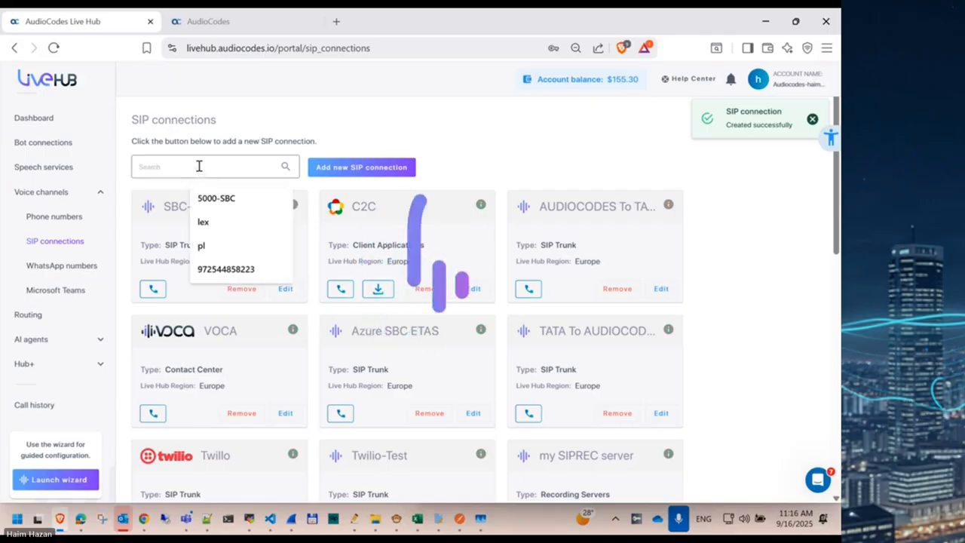
{"action": "type", "text": "audc"}
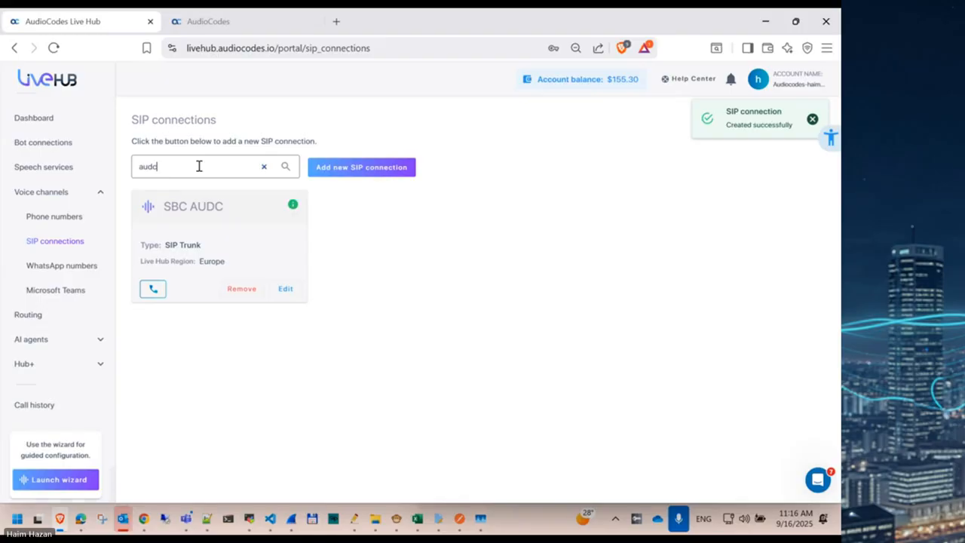
{"action": "mouse_move", "coordinate": [294, 208]}
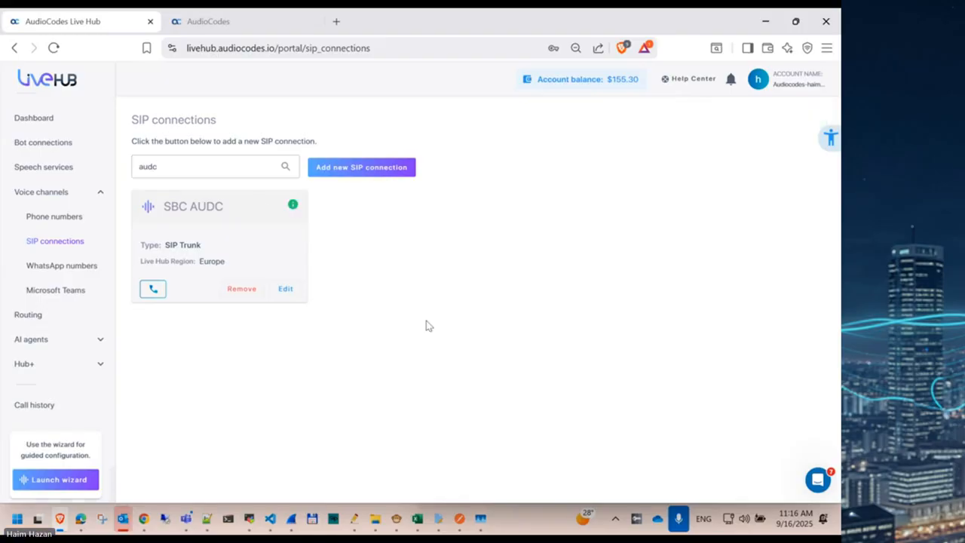
{"action": "left_click", "coordinate": [284, 290]}
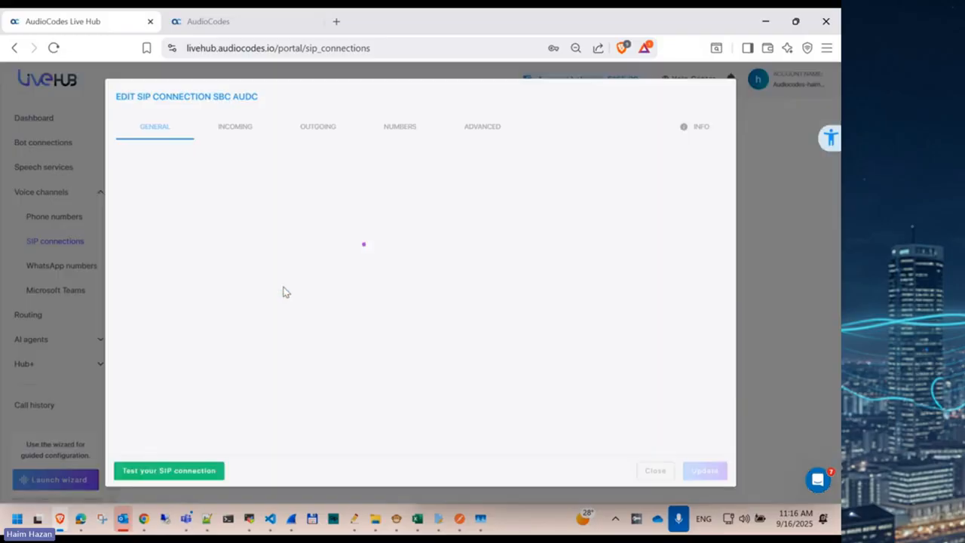
Step: On the Info tab, select signaling address 20.113.51.15 for copying
{"action": "left_click", "coordinate": [700, 127]}
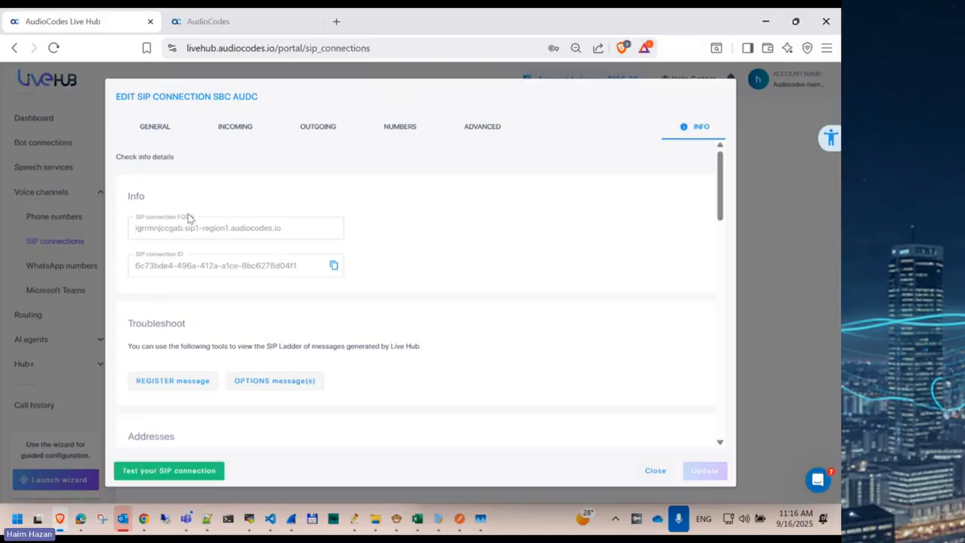
{"action": "triple_click", "coordinate": [150, 233]}
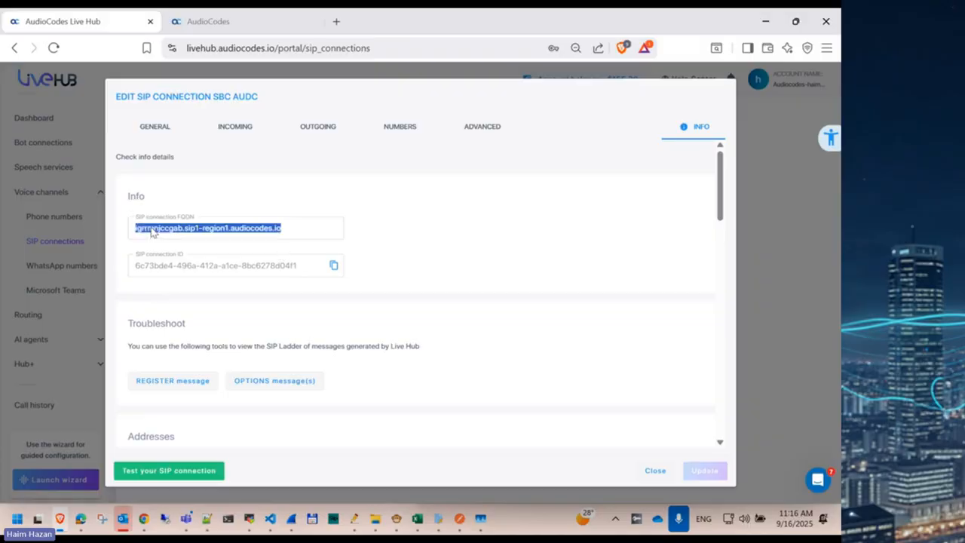
{"action": "scroll", "coordinate": [150, 230], "scroll_direction": "down", "scroll_amount": 2}
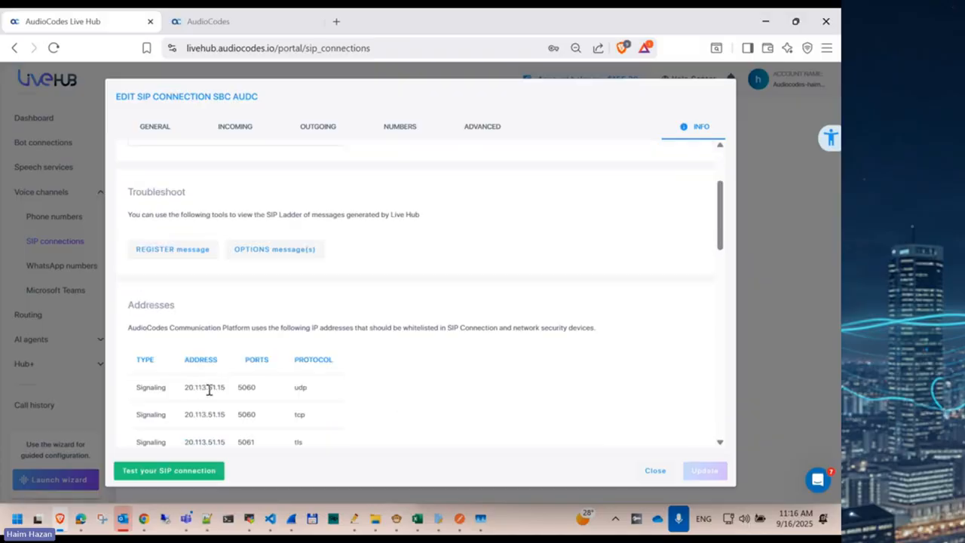
{"action": "scroll", "coordinate": [192, 385], "scroll_direction": "down", "scroll_amount": 1}
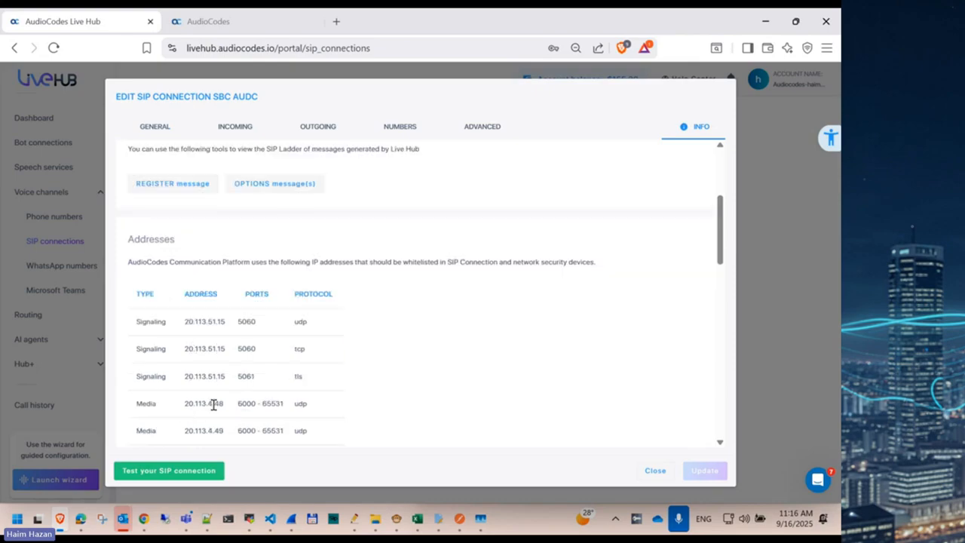
{"action": "double_click", "coordinate": [207, 324]}
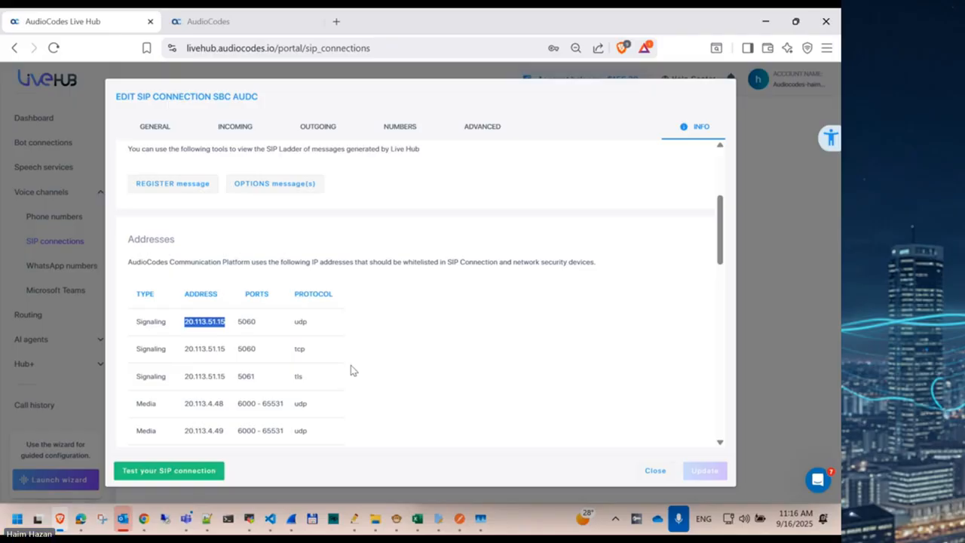
Step: On the SBC, create proxy set Live-HUB on SIPInterface_0
{"action": "key", "text": "ctrl+Tab"}
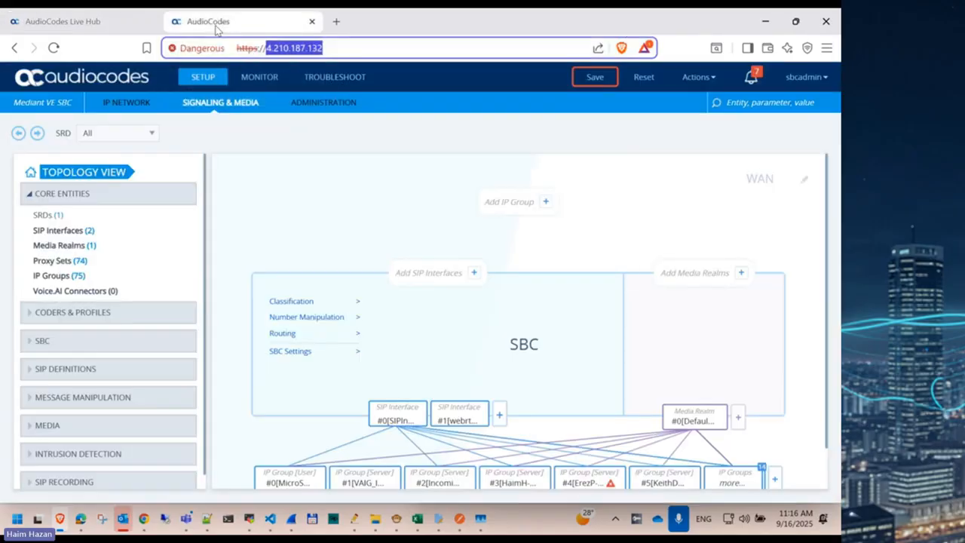
{"action": "left_click", "coordinate": [60, 260]}
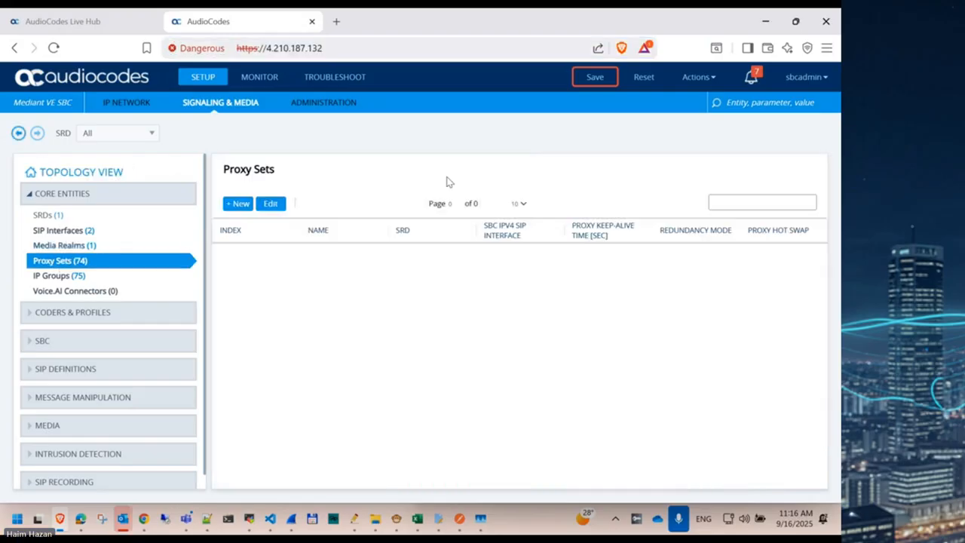
{"action": "left_click", "coordinate": [242, 203]}
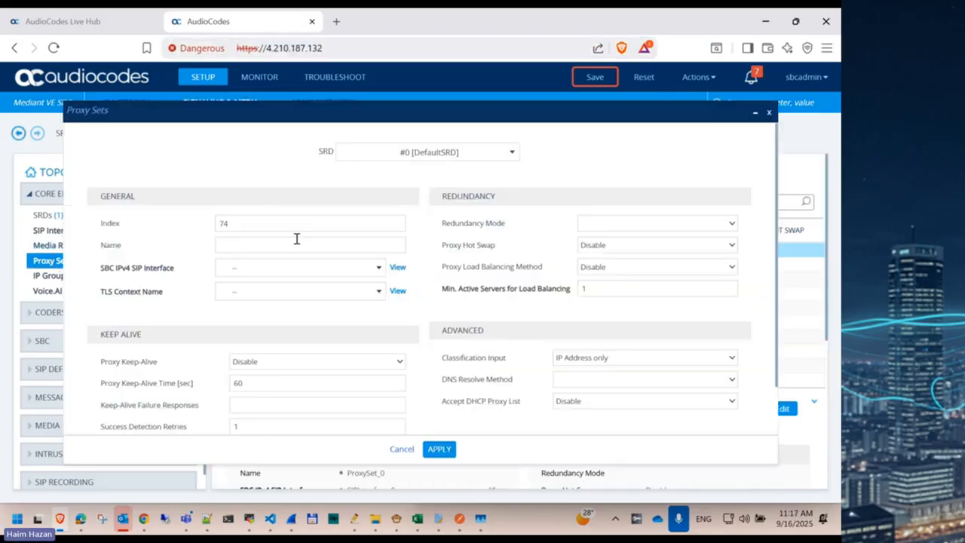
{"action": "left_click", "coordinate": [246, 245]}
{"action": "type", "text": "Live-HUB"}
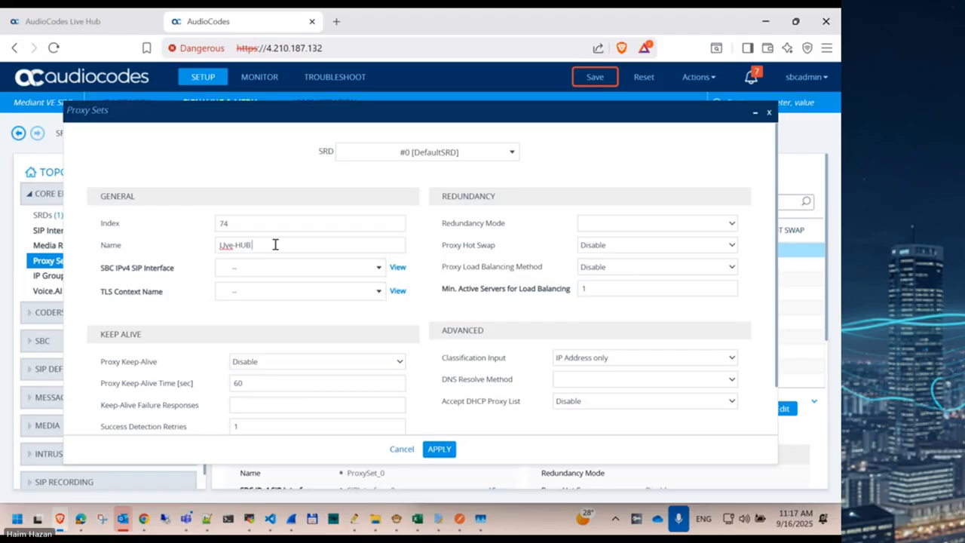
{"action": "left_click", "coordinate": [259, 270]}
{"action": "left_click", "coordinate": [261, 327]}
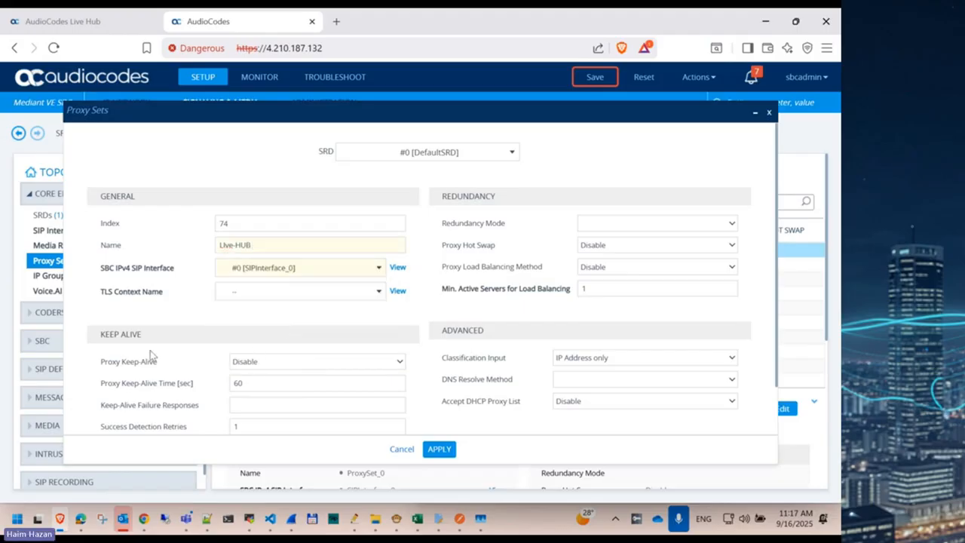
{"action": "left_click", "coordinate": [439, 449]}
Step: Add proxy address 20.113.51.15 over UDP to proxy set #74 Live-HUB
{"action": "scroll", "coordinate": [313, 390], "scroll_direction": "down", "scroll_amount": 3}
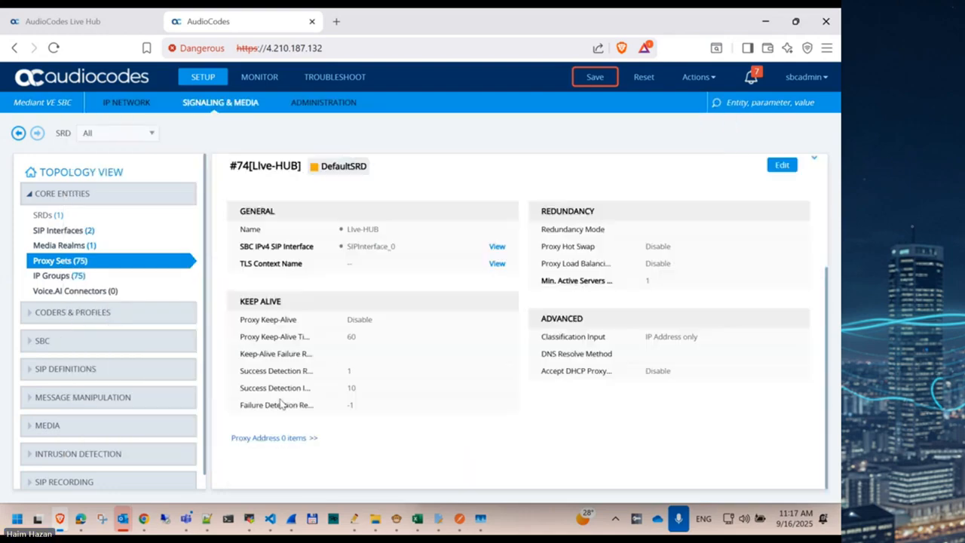
{"action": "left_click", "coordinate": [279, 439]}
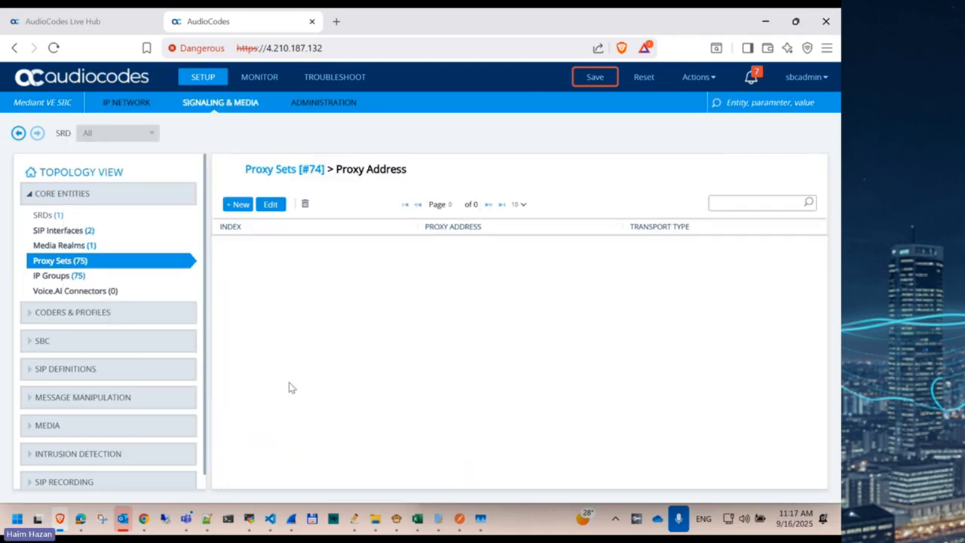
{"action": "left_click", "coordinate": [235, 206]}
{"action": "left_click", "coordinate": [394, 208]}
{"action": "type", "text": "20.113.51.7"}
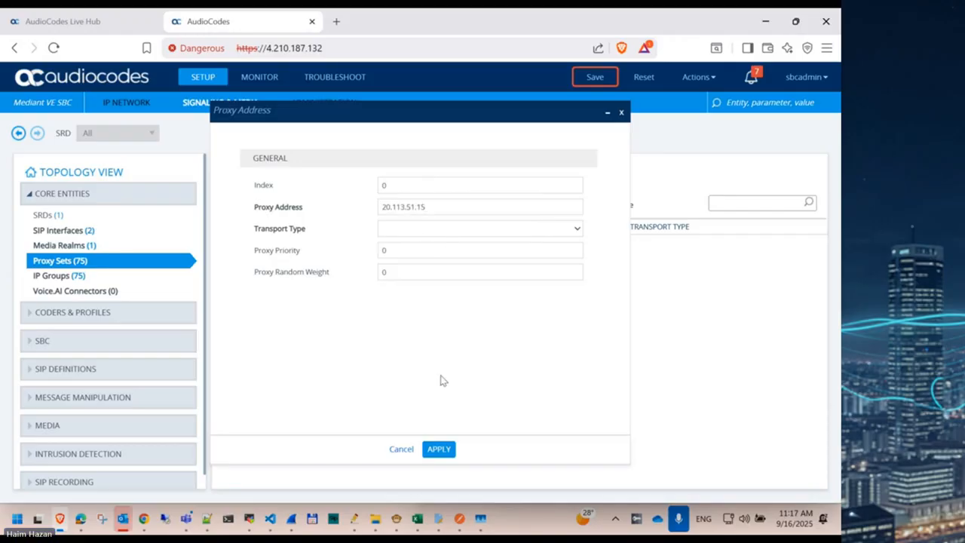
{"action": "left_click", "coordinate": [405, 234]}
{"action": "left_click", "coordinate": [404, 254]}
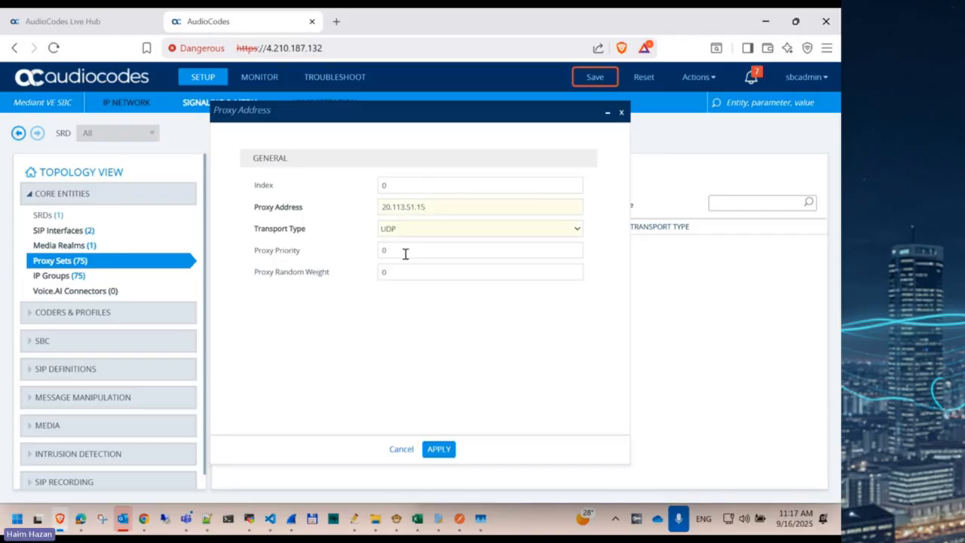
{"action": "left_click", "coordinate": [441, 451]}
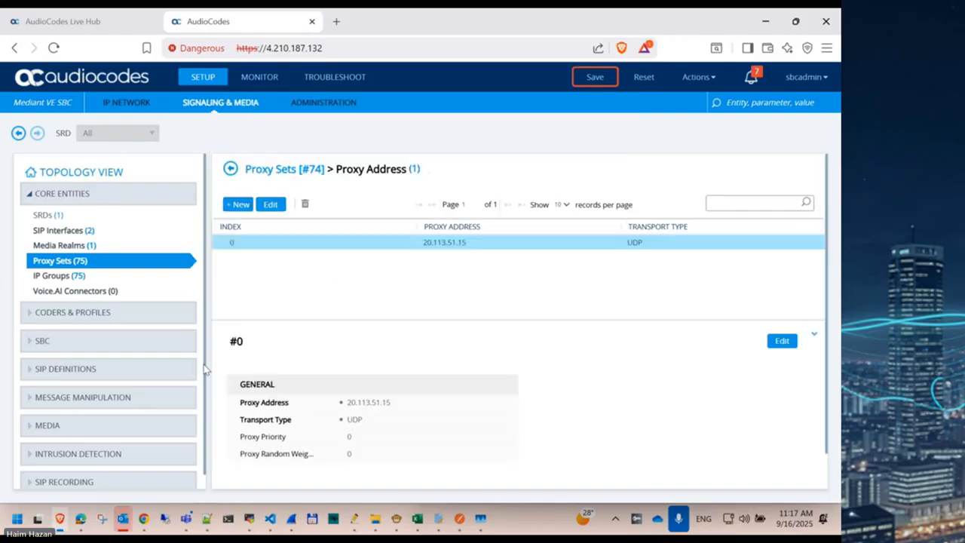
{"action": "left_click", "coordinate": [64, 278]}
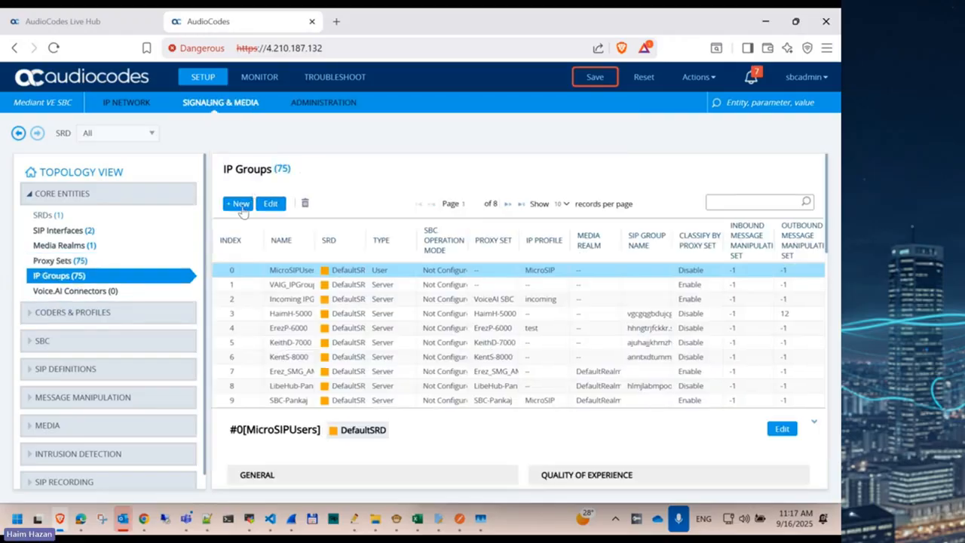
Step: Start a new IP group named Live-HUB1 using proxy set #74 [Live-HUB]
{"action": "left_click", "coordinate": [239, 205]}
{"action": "left_click", "coordinate": [255, 248]}
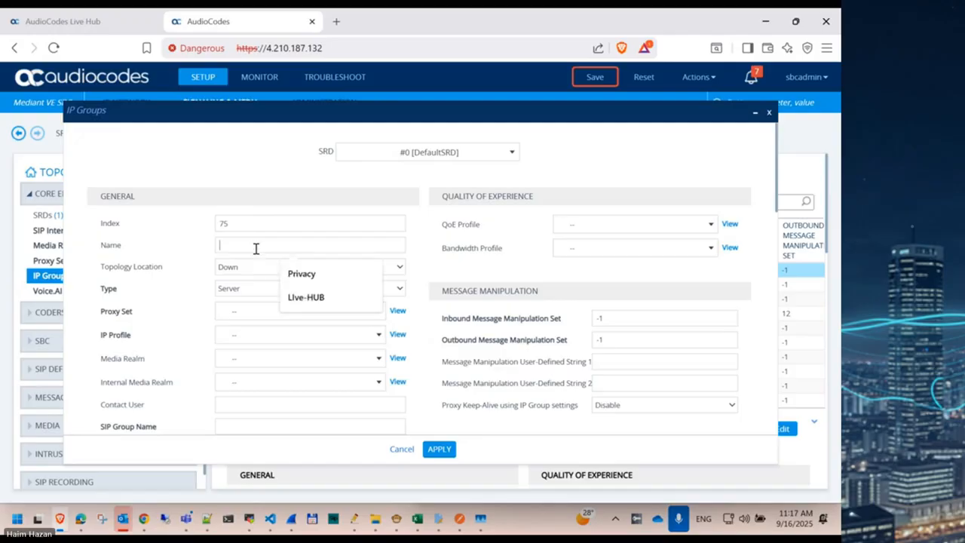
{"action": "left_click", "coordinate": [310, 296]}
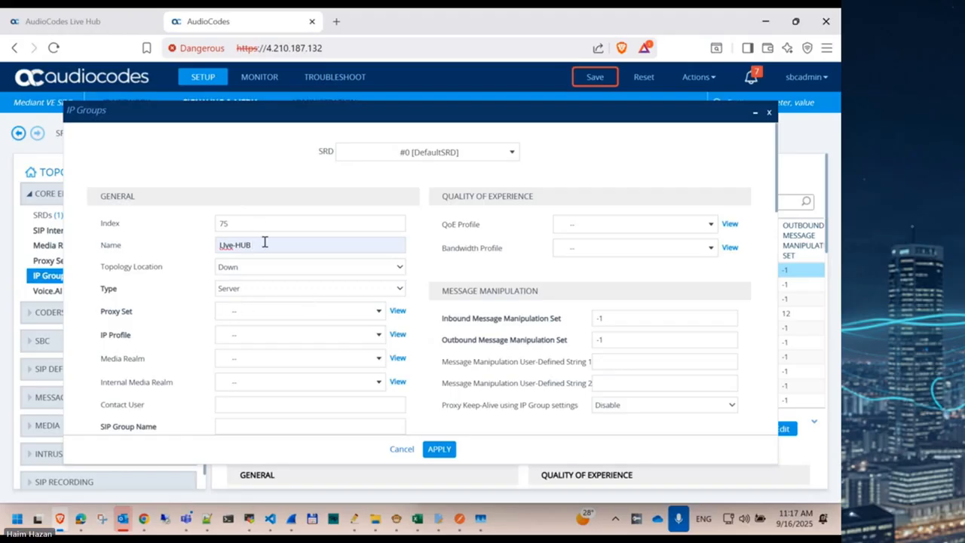
{"action": "type", "text": "1"}
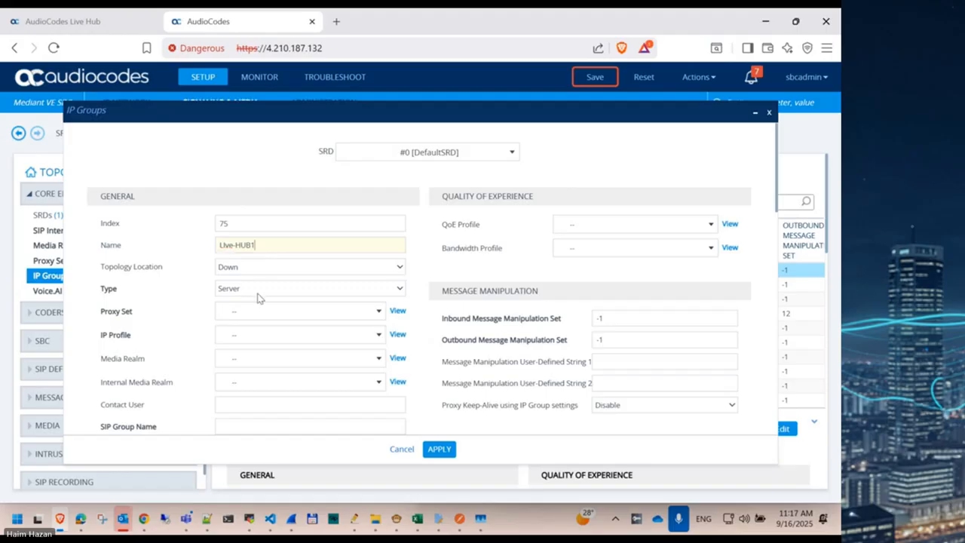
{"action": "left_click", "coordinate": [254, 311]}
{"action": "scroll", "coordinate": [265, 390], "scroll_direction": "down", "scroll_amount": 5}
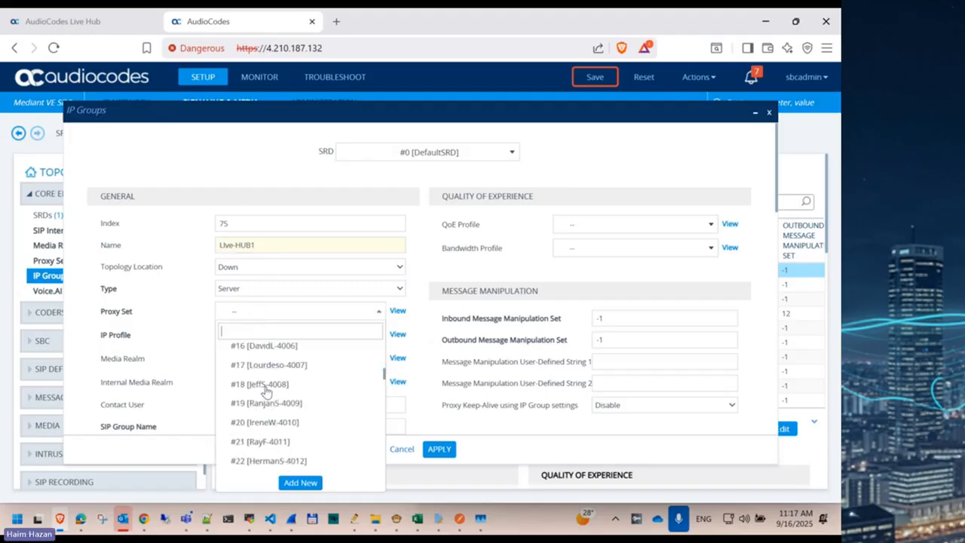
{"action": "type", "text": "li"}
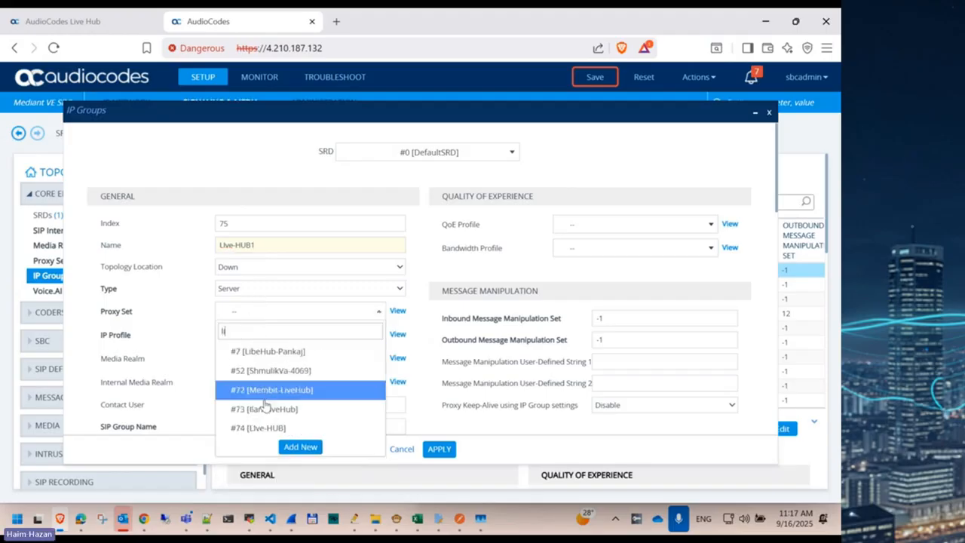
{"action": "left_click", "coordinate": [258, 428]}
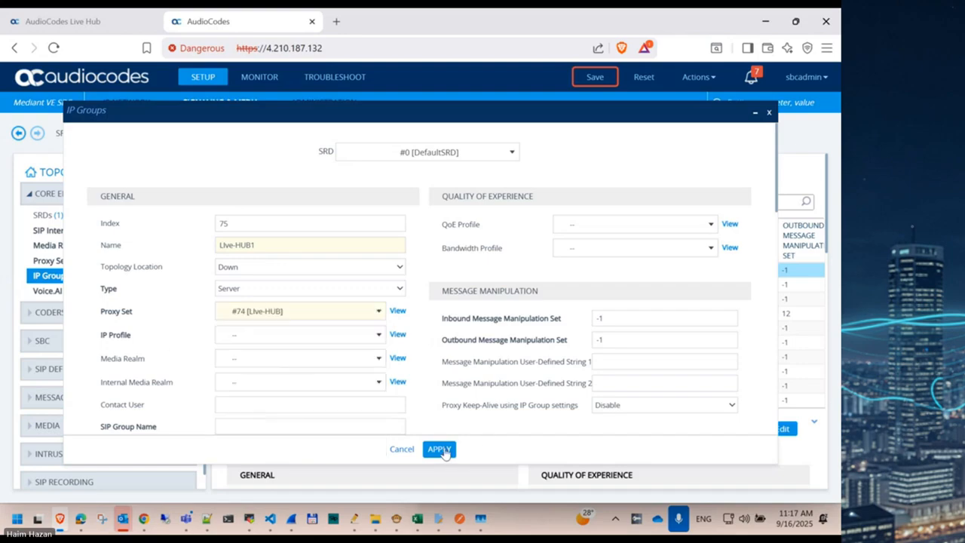
{"action": "left_click", "coordinate": [87, 23]}
Step: Copy the SBC AUDC SIP connection FQDN from the Incoming tab
{"action": "scroll", "coordinate": [181, 211], "scroll_direction": "up", "scroll_amount": 3}
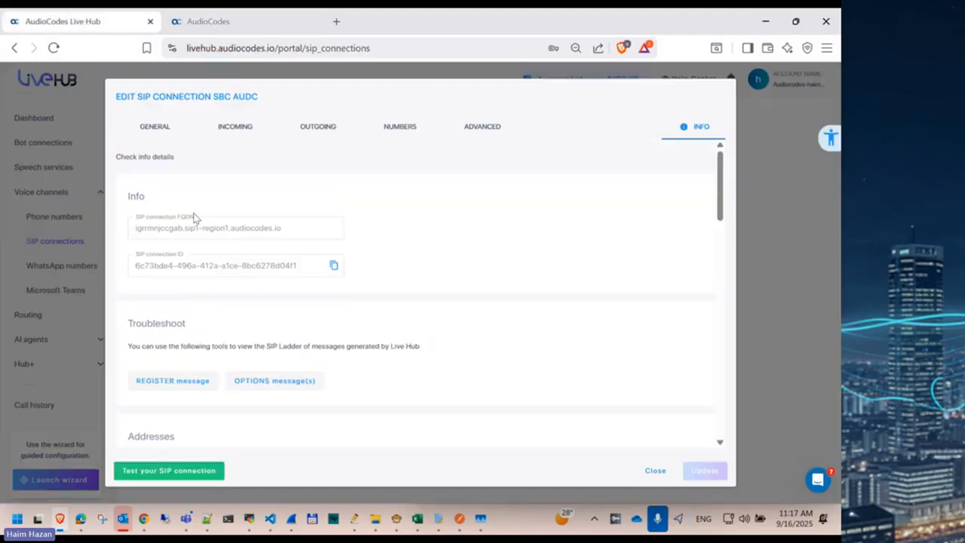
{"action": "left_click", "coordinate": [236, 128]}
{"action": "triple_click", "coordinate": [151, 337]}
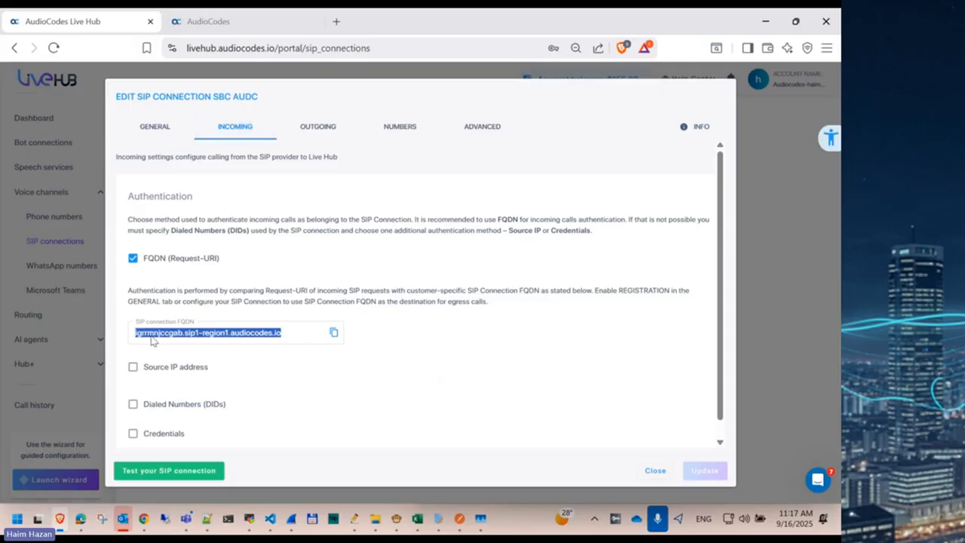
{"action": "left_click", "coordinate": [334, 332]}
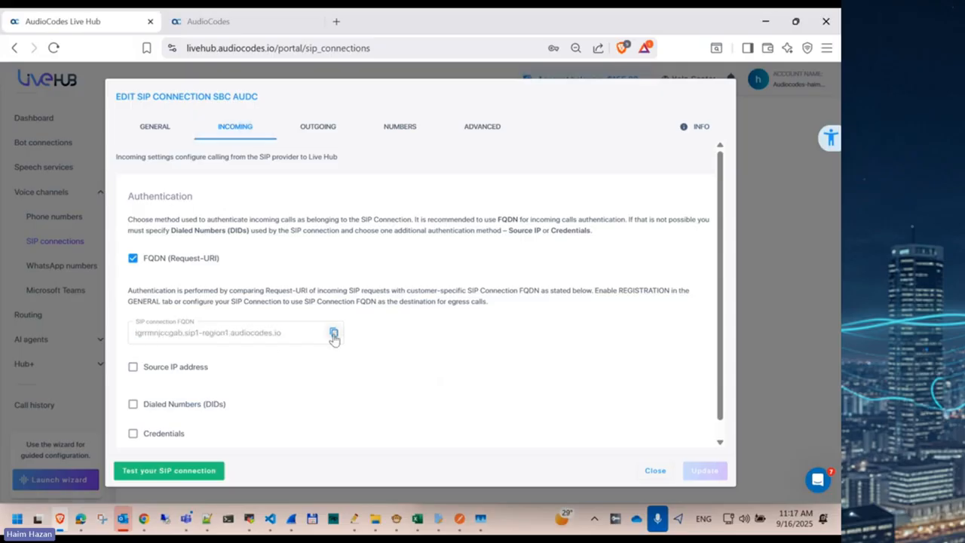
{"action": "key", "text": "ctrl+Tab"}
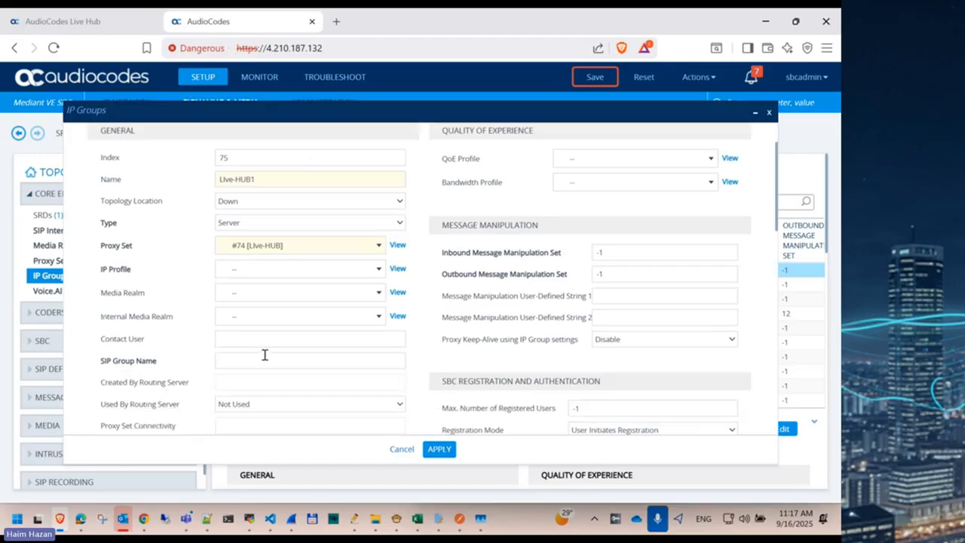
Step: Set SIP Group Name to igrrmnjccgab.sip1-region1.audiocodes.io and apply IP group Live-HUB1
{"action": "left_click", "coordinate": [244, 362]}
{"action": "key", "text": "ctrl+v"}
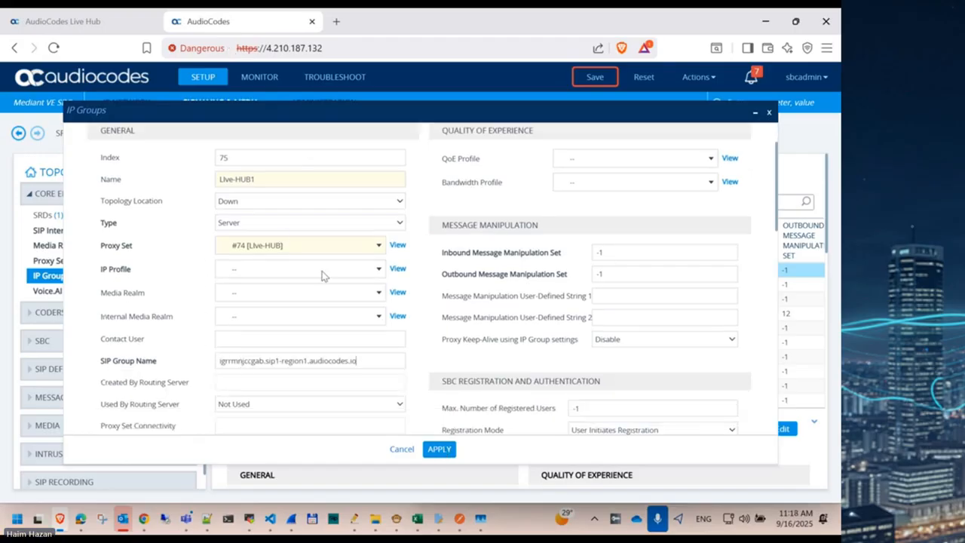
{"action": "left_click", "coordinate": [438, 449]}
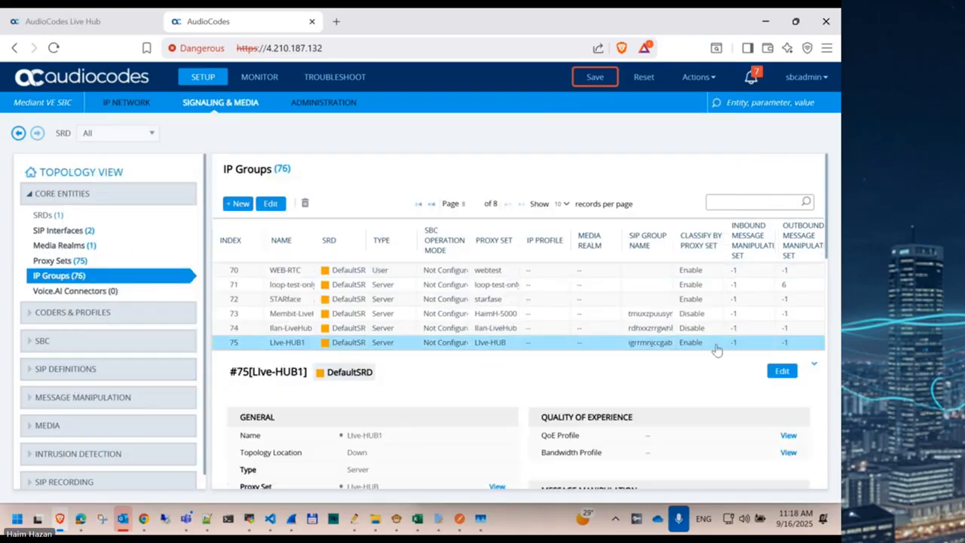
Step: Recheck the Live-HUB1 IP group without changes, then go to the Proxy Sets list
{"action": "scroll", "coordinate": [375, 449], "scroll_direction": "down", "scroll_amount": 2}
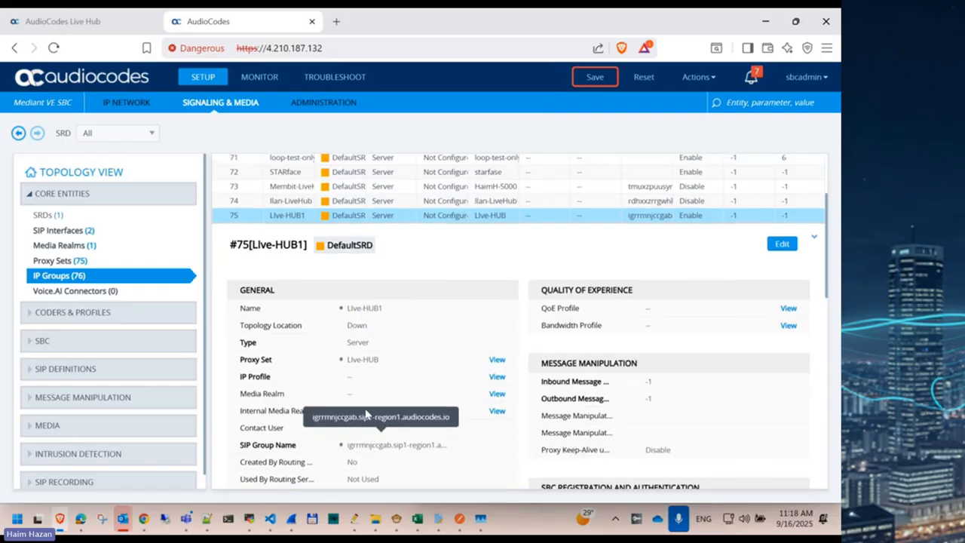
{"action": "scroll", "coordinate": [366, 413], "scroll_direction": "up", "scroll_amount": 3}
{"action": "left_click", "coordinate": [267, 207]}
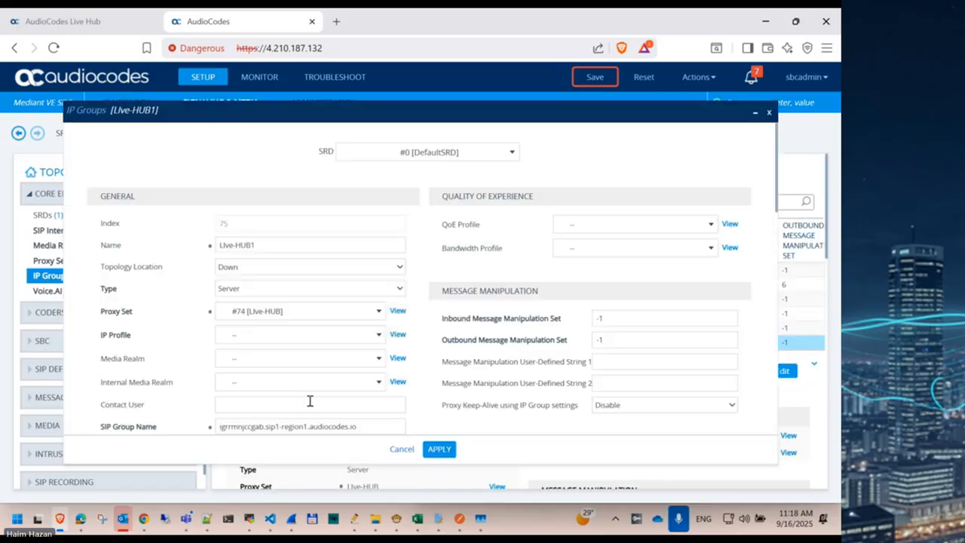
{"action": "left_click", "coordinate": [402, 449]}
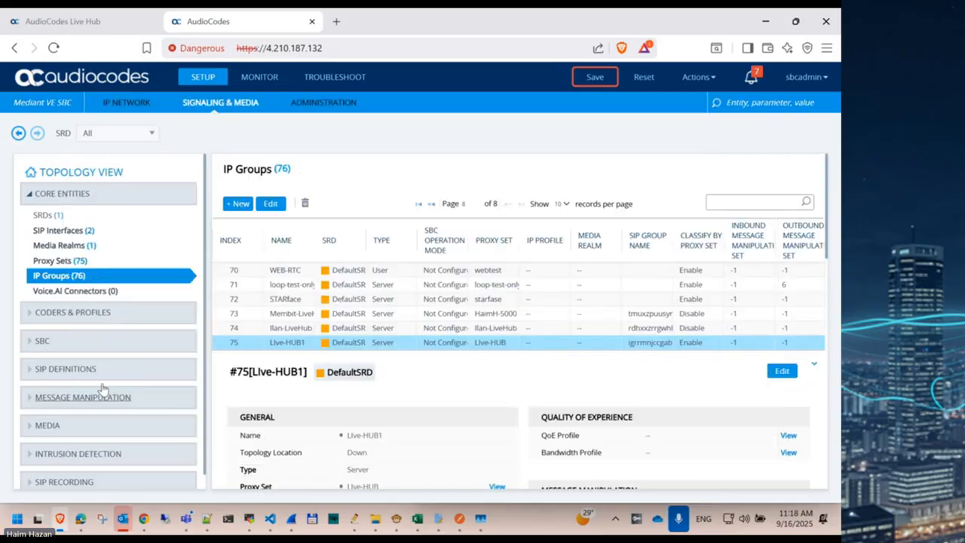
{"action": "left_click", "coordinate": [51, 342]}
{"action": "left_click", "coordinate": [60, 260]}
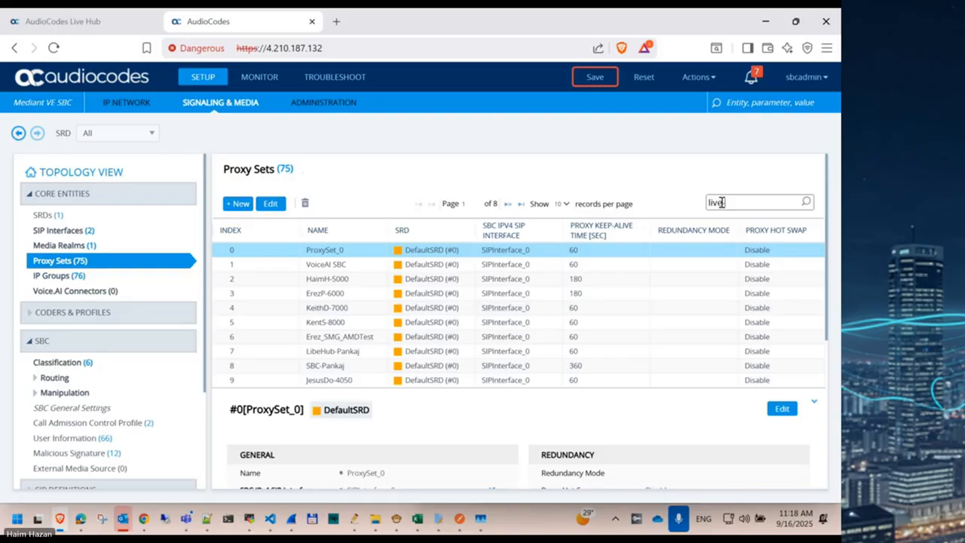
Step: Set the Live-HUB proxy set's keep-alive to Using OPTIONS and apply
{"action": "type", "text": "b"}
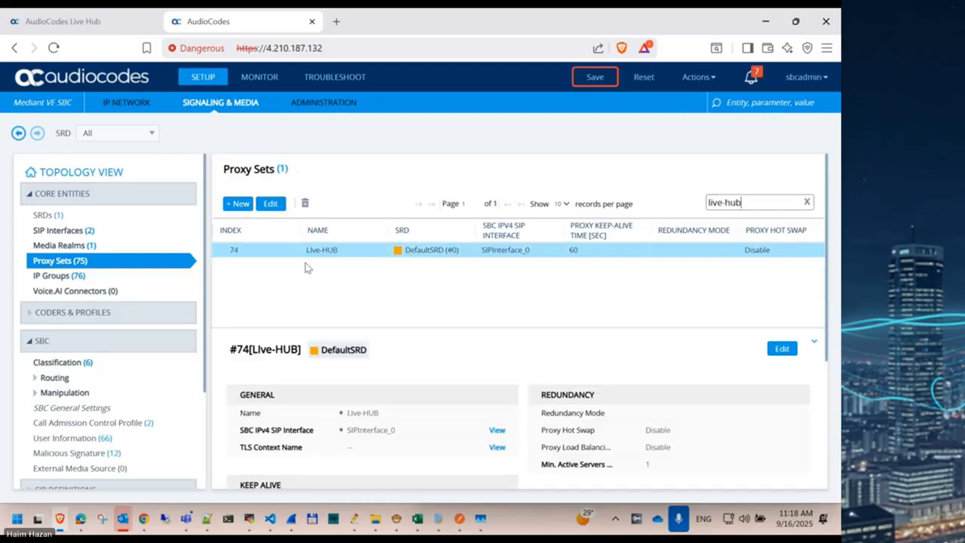
{"action": "left_click", "coordinate": [270, 204]}
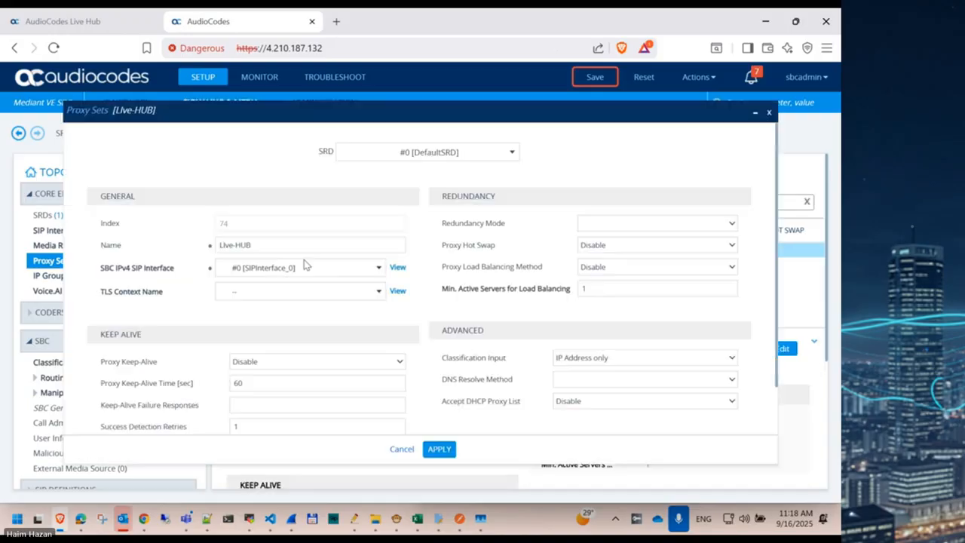
{"action": "left_click", "coordinate": [275, 362]}
{"action": "left_click", "coordinate": [282, 395]}
{"action": "left_click", "coordinate": [440, 450]}
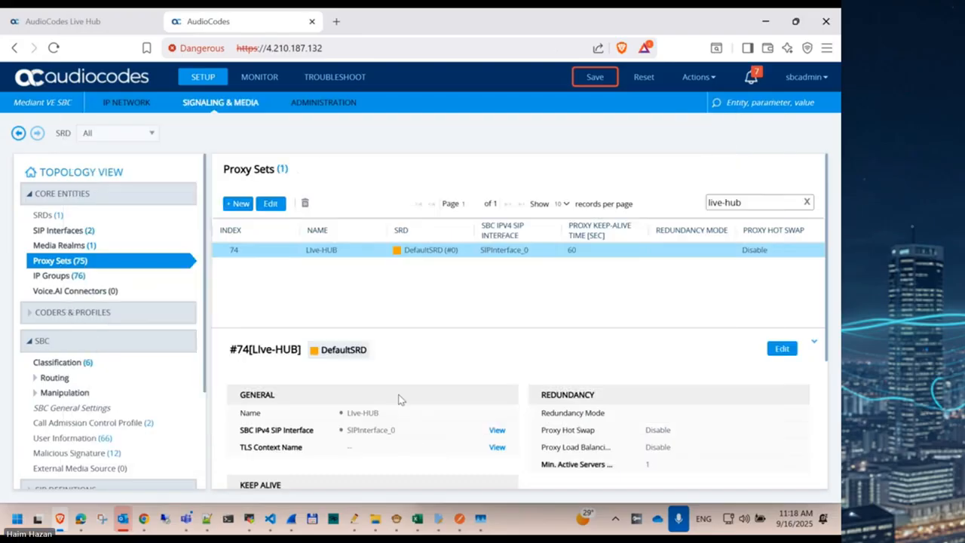
Step: Save the SBC configuration and view VoIP status under Monitor
{"action": "left_click", "coordinate": [595, 77]}
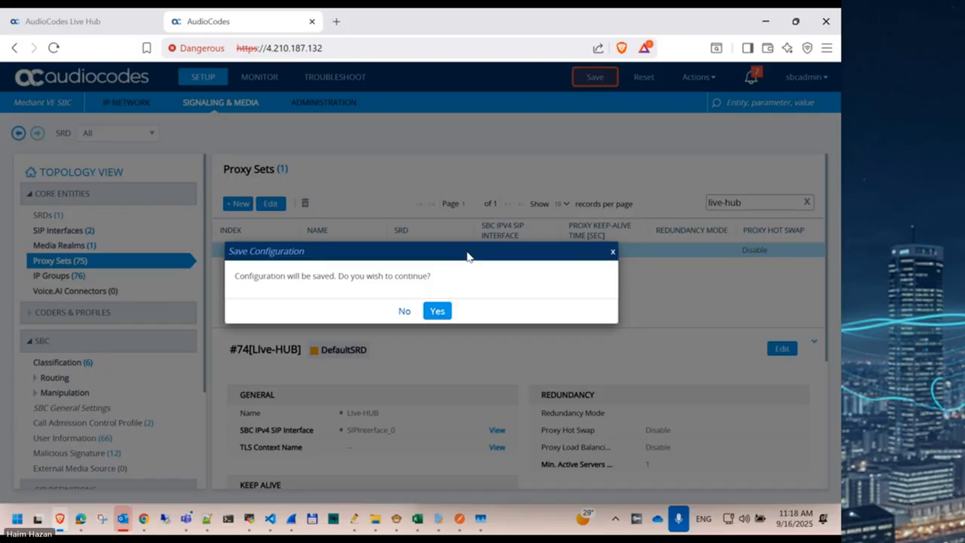
{"action": "left_click", "coordinate": [438, 312]}
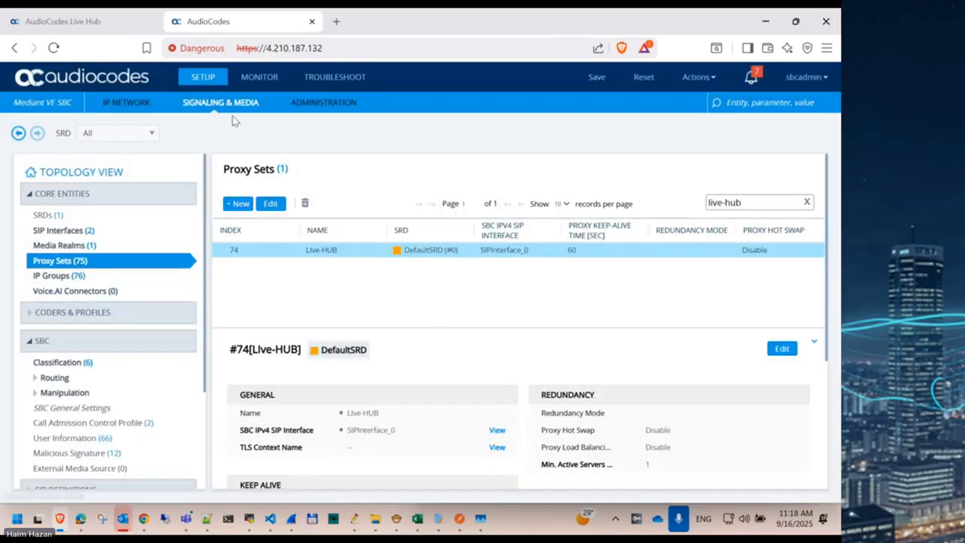
{"action": "left_click", "coordinate": [259, 76]}
{"action": "left_click", "coordinate": [61, 312]}
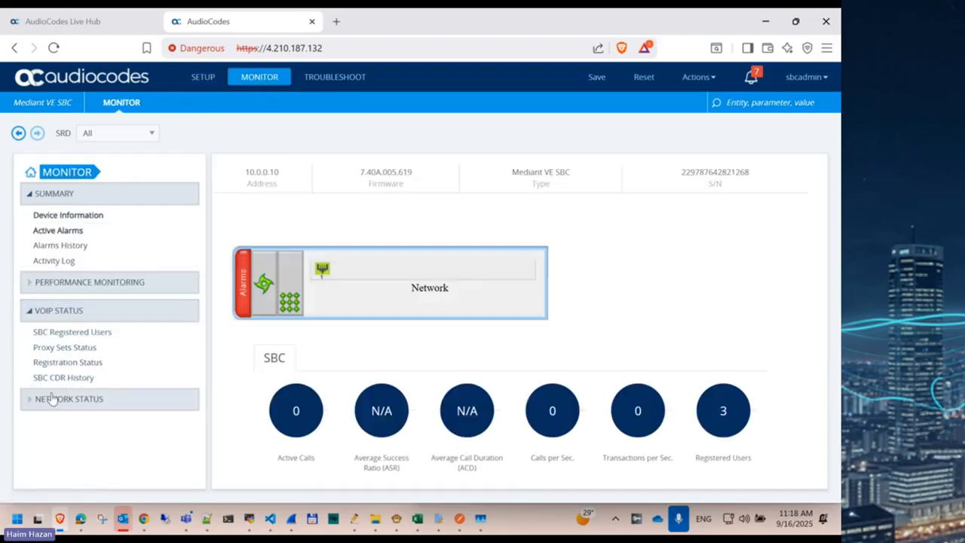
Step: Find the Live-HUB proxy set (20.113.51.15) in Proxy Sets Status and confirm it shows ONLINE
{"action": "left_click", "coordinate": [68, 348]}
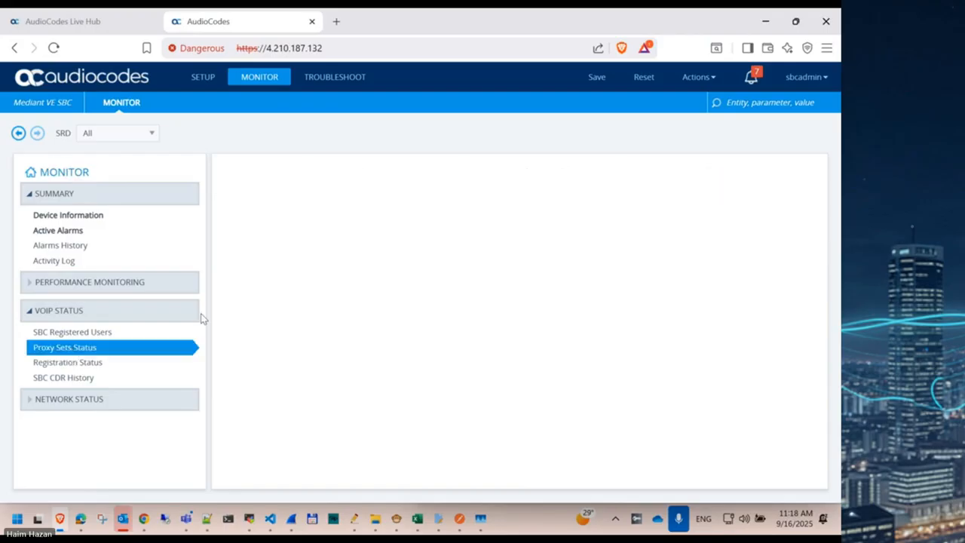
{"action": "key", "text": "ctrl+f"}
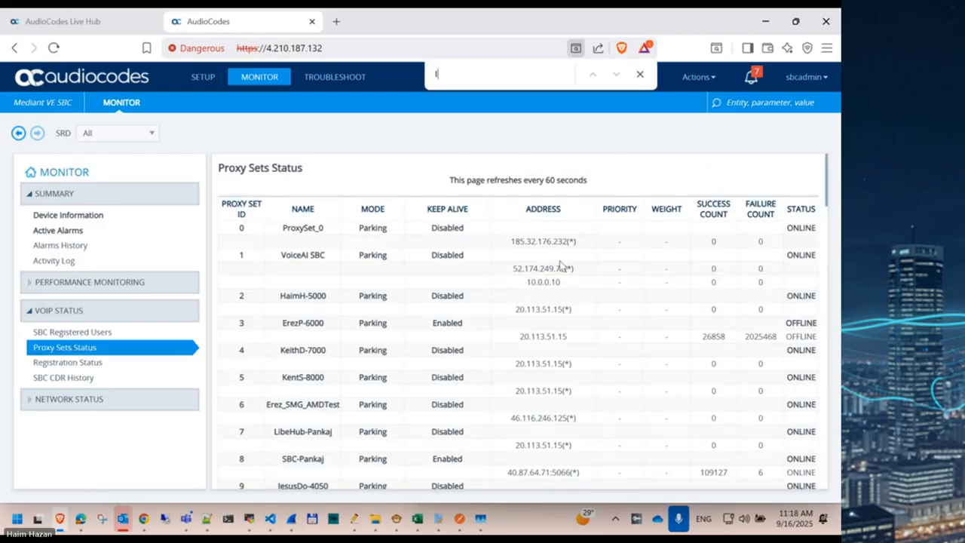
{"action": "type", "text": "live-hu"}
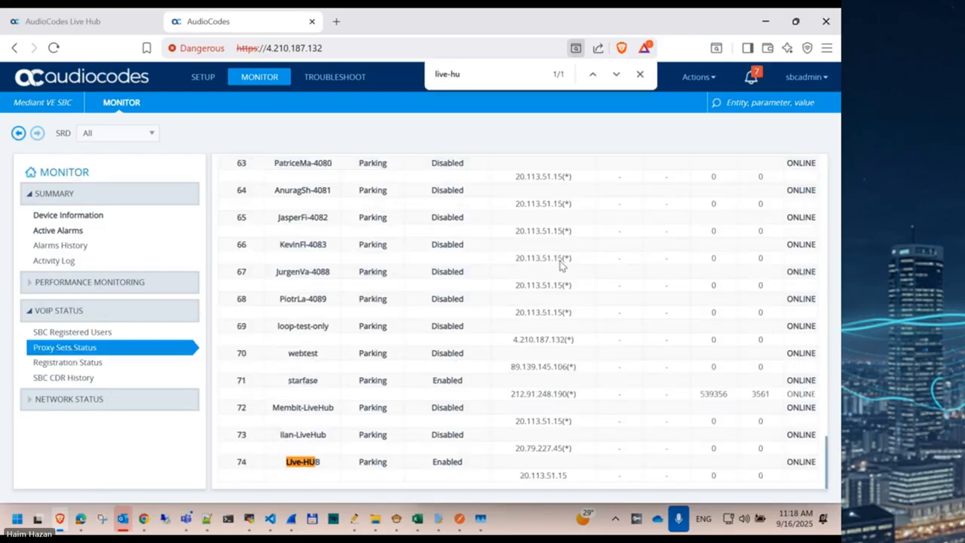
{"action": "double_click", "coordinate": [541, 475]}
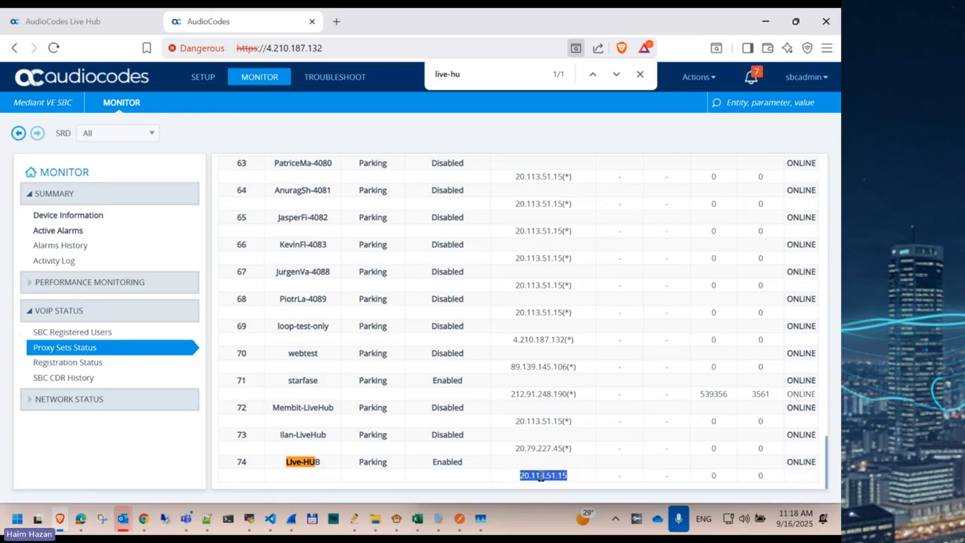
{"action": "double_click", "coordinate": [798, 460]}
{"action": "key", "text": "ctrl+Tab"}
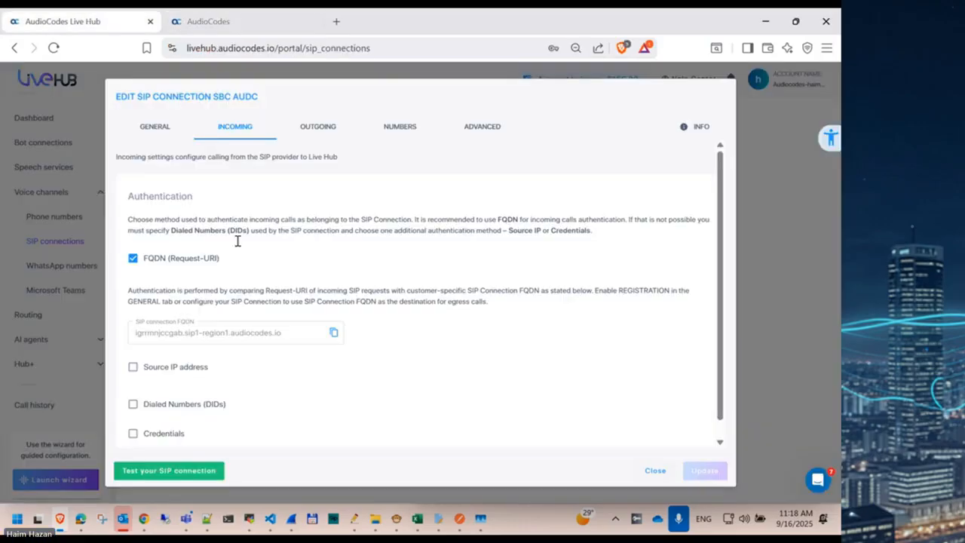
Step: Review the SBC AUDC connection's info details and advanced keep-alive settings
{"action": "left_click", "coordinate": [700, 128]}
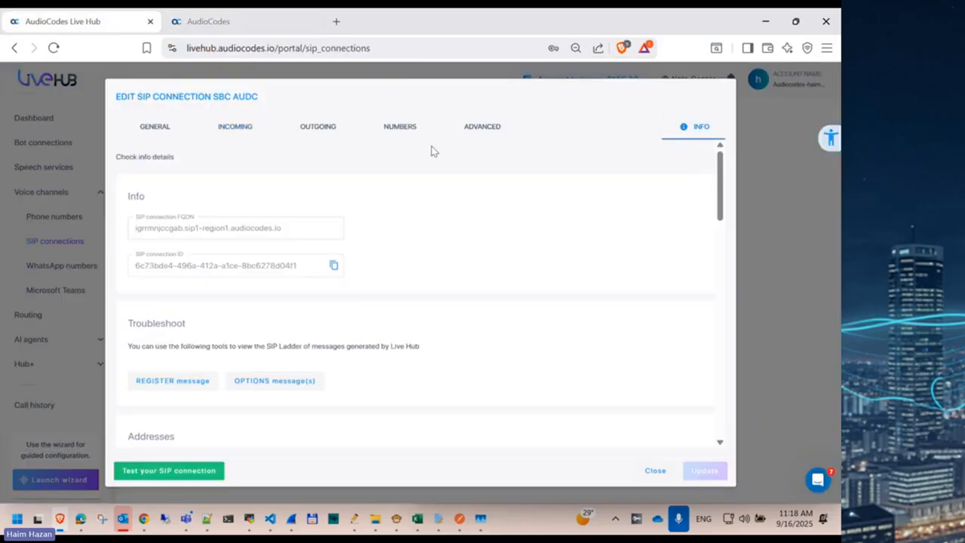
{"action": "left_click", "coordinate": [484, 126]}
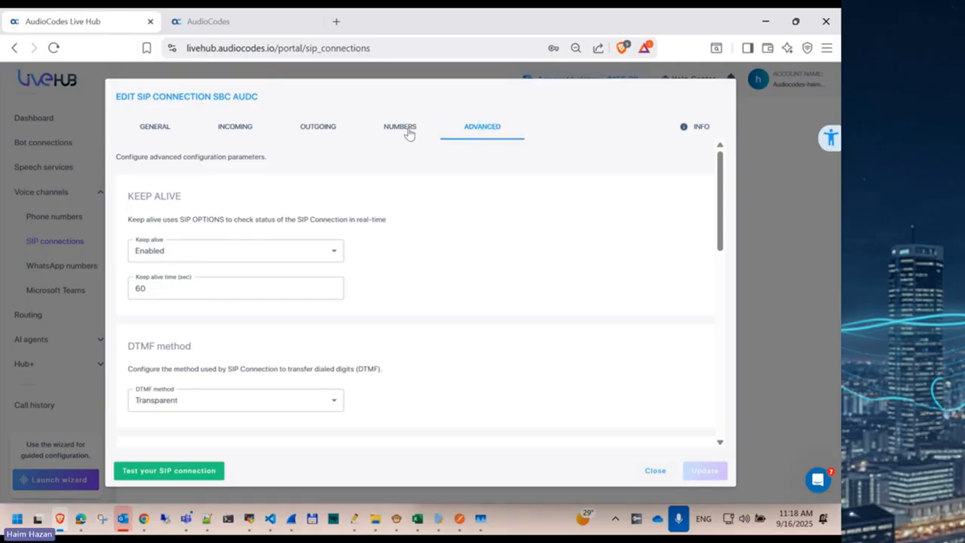
{"action": "left_click", "coordinate": [700, 127]}
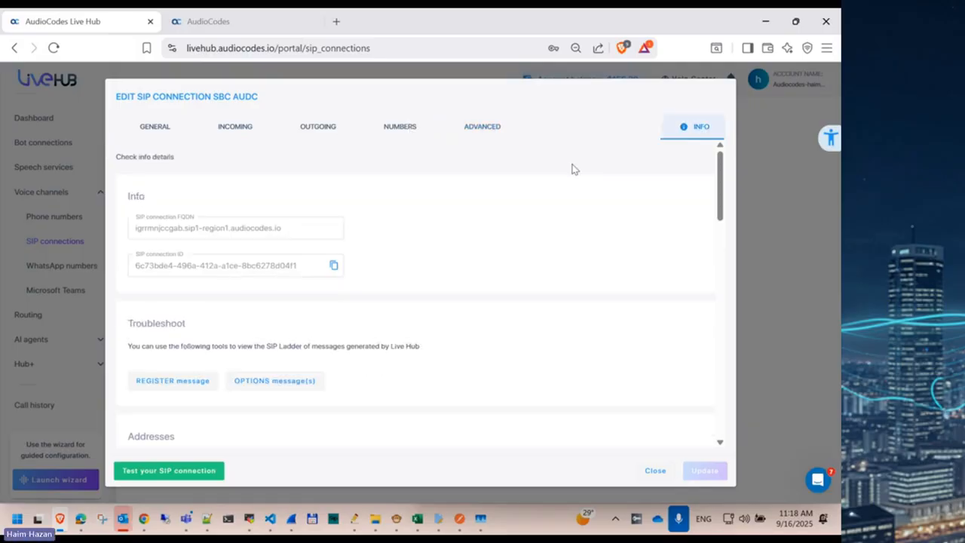
{"action": "scroll", "coordinate": [183, 370], "scroll_direction": "down", "scroll_amount": 3}
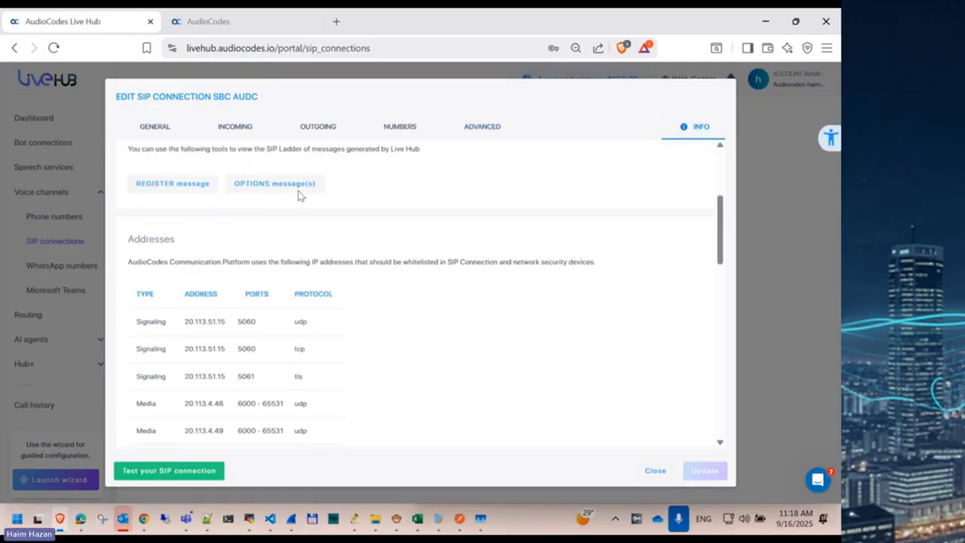
Step: Inspect an outgoing OPTIONS message from Live Hub, checking its Contact header host
{"action": "left_click", "coordinate": [260, 189]}
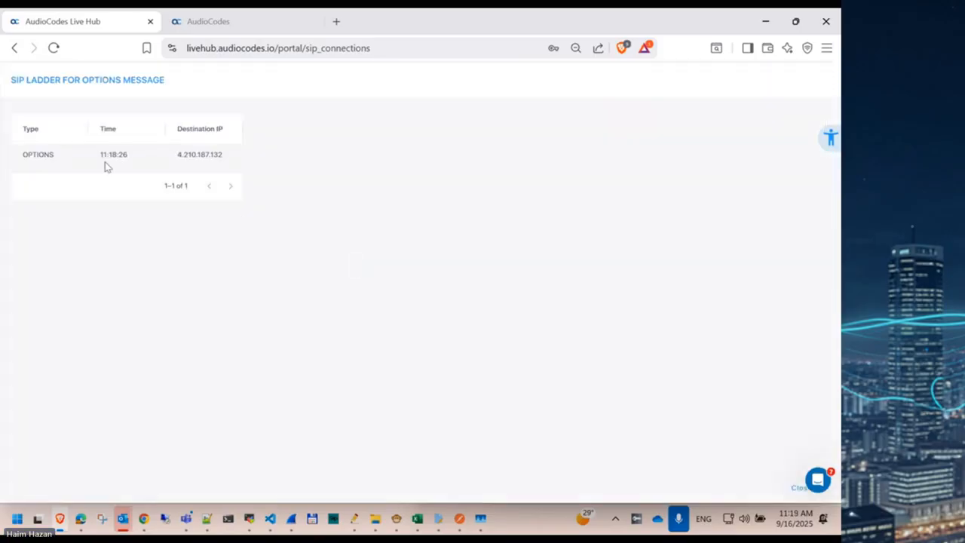
{"action": "left_click", "coordinate": [106, 161]}
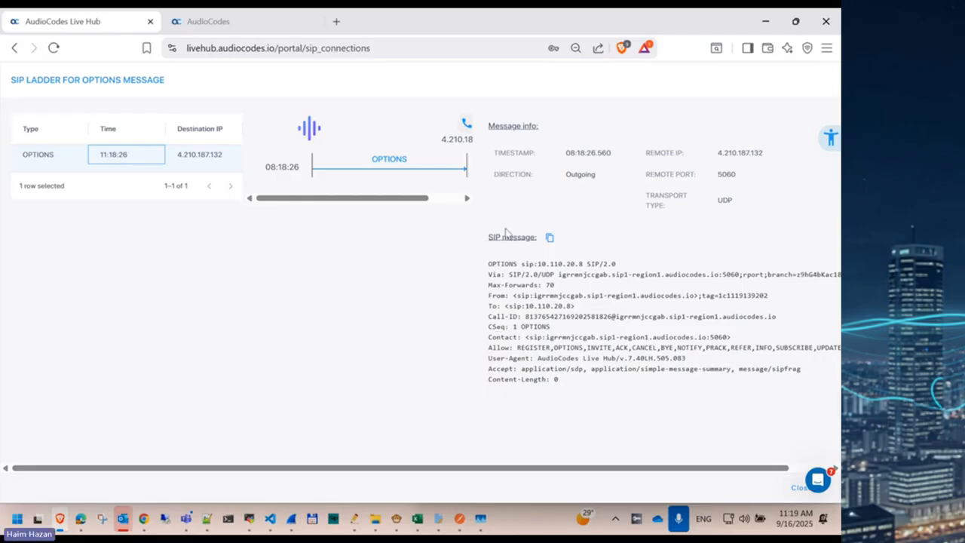
{"action": "double_click", "coordinate": [562, 340]}
{"action": "left_click_drag", "start_coordinate": [561, 340], "coordinate": [625, 338]}
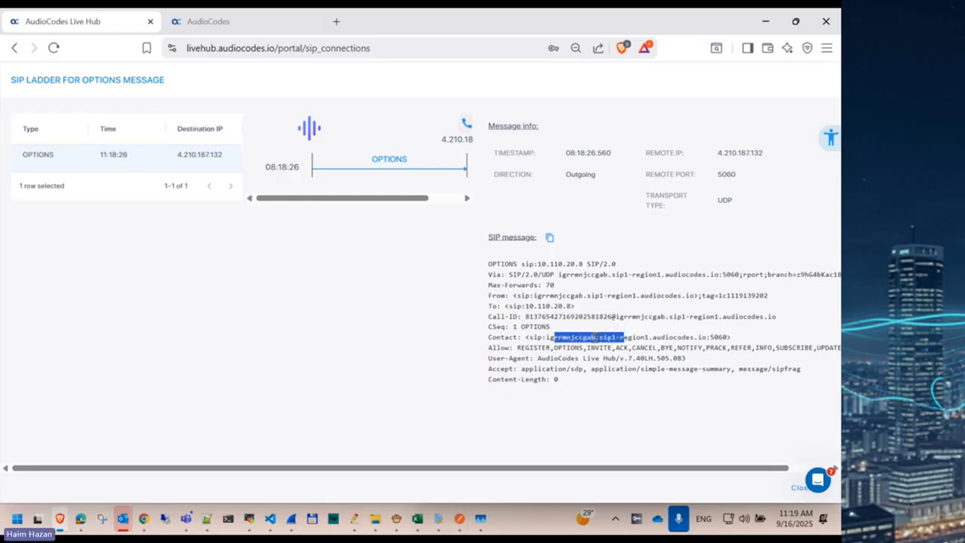
{"action": "triple_click", "coordinate": [594, 339]}
{"action": "left_click", "coordinate": [594, 338]}
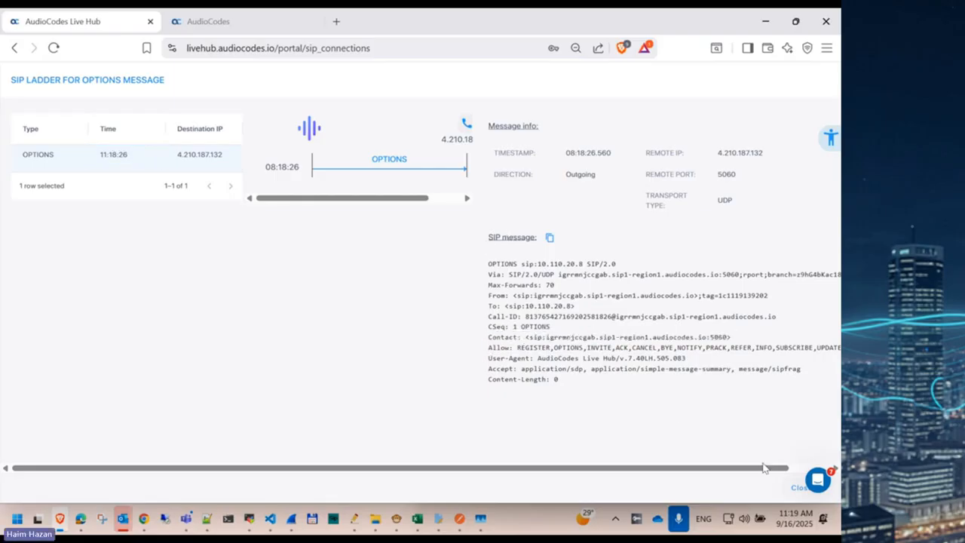
Step: Close the message ladder and connection editor, then confirm SBC AUDC keep-alive reports connected
{"action": "left_click", "coordinate": [793, 486]}
{"action": "left_click", "coordinate": [655, 471]}
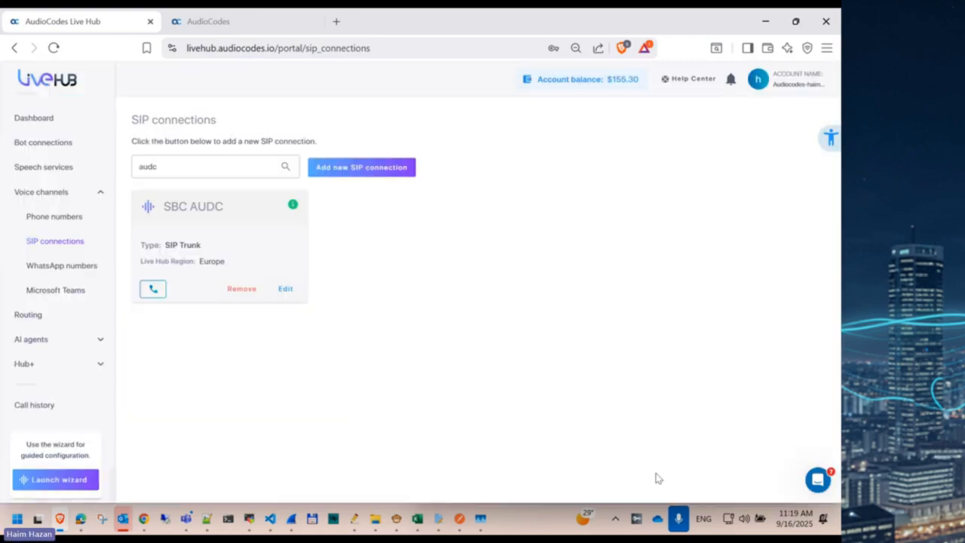
{"action": "mouse_move", "coordinate": [296, 209]}
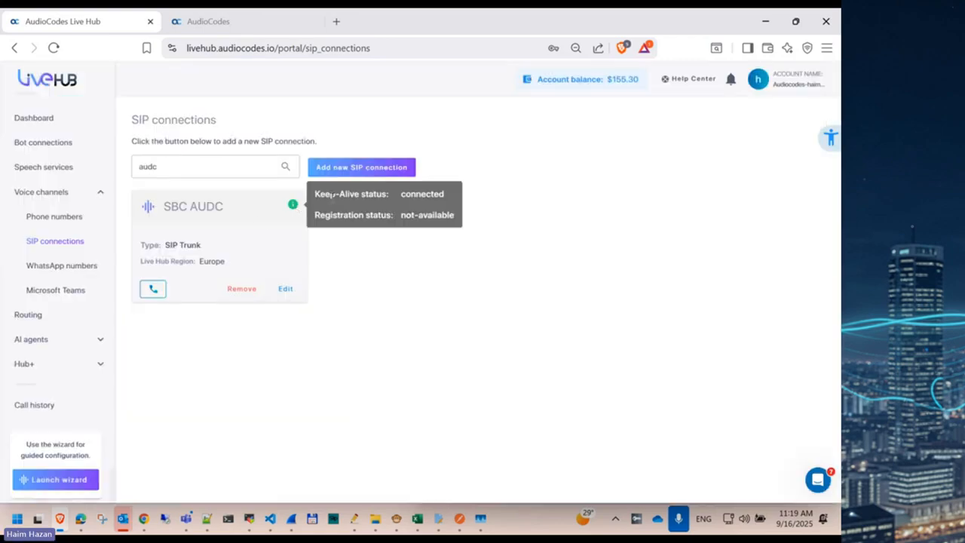